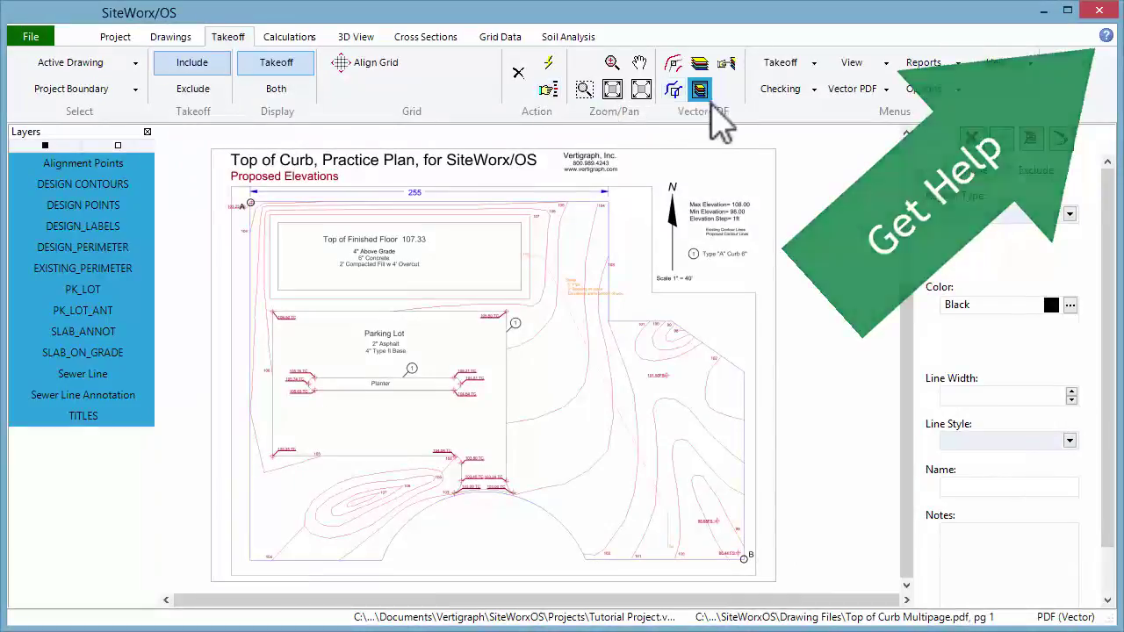
- Read the Select Entity help topic, then bring up the takeoff commands on the vector PDF plan
{"action": "left_click", "coordinate": [1106, 36]}
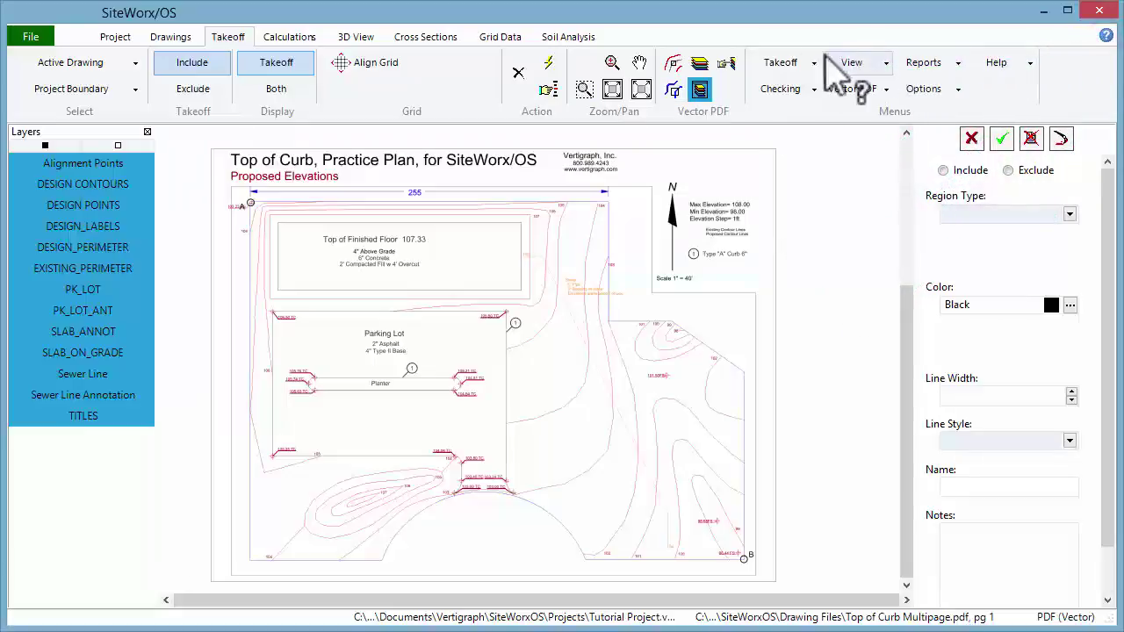
{"action": "left_click", "coordinate": [678, 64]}
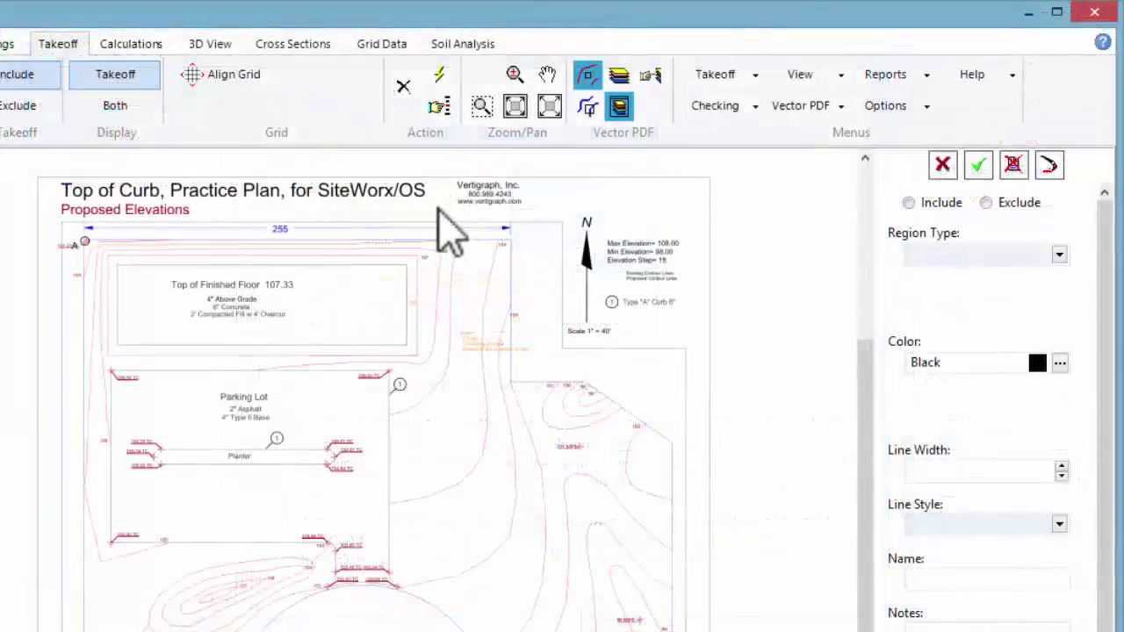
{"action": "right_click", "coordinate": [443, 216]}
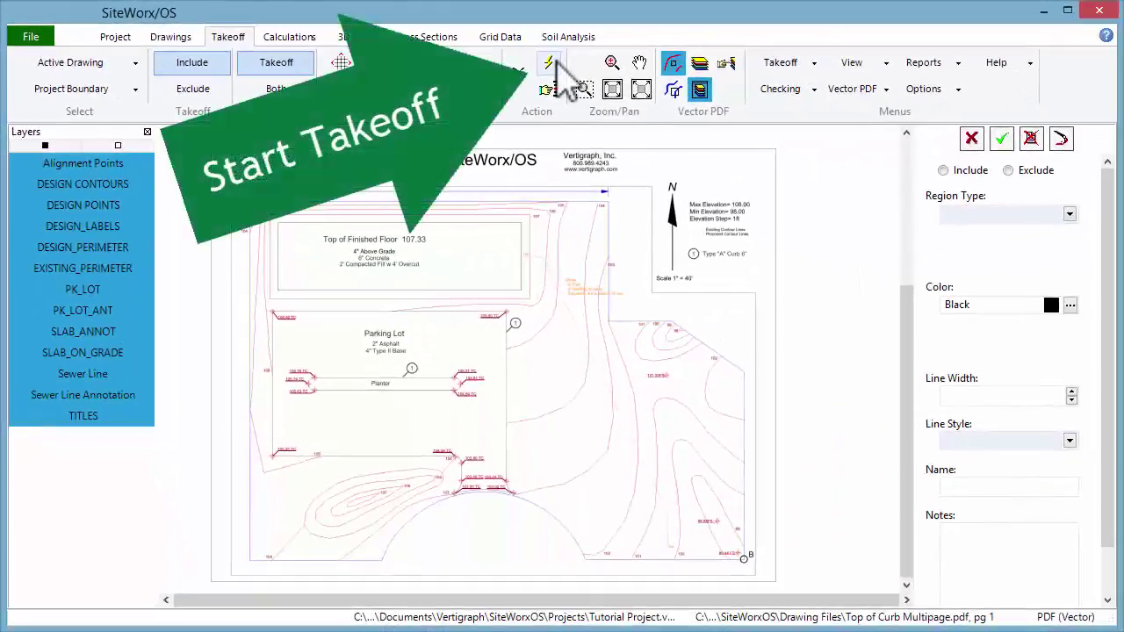
- Start the Project Boundary takeoff and zoom and pan to the plan's north-arrow corner
{"action": "left_click", "coordinate": [548, 64]}
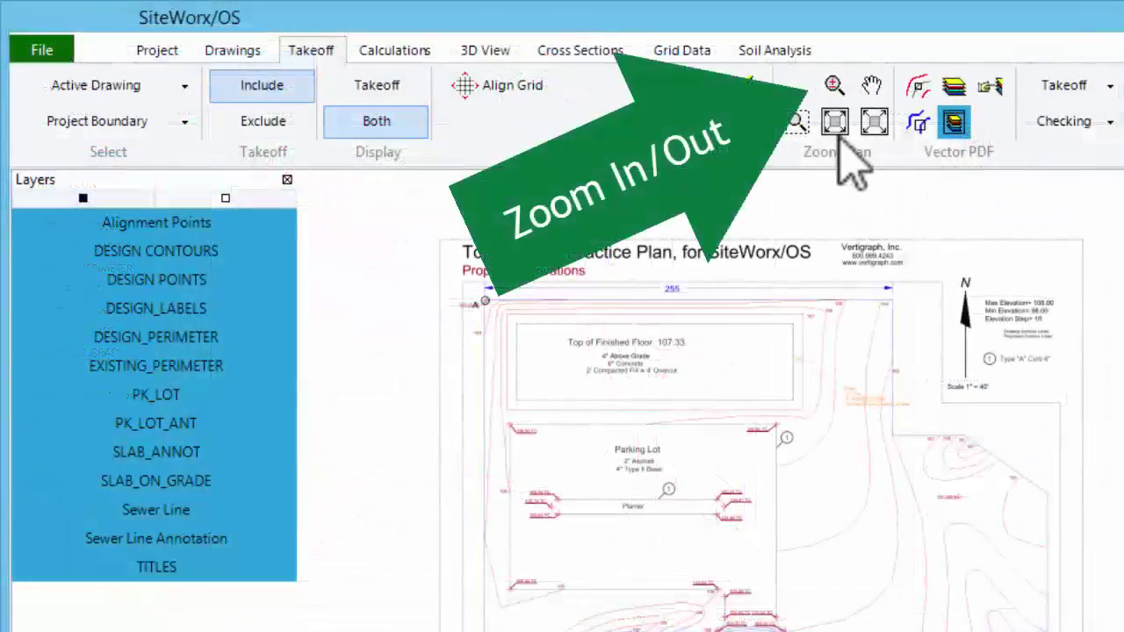
{"action": "left_click", "coordinate": [831, 85]}
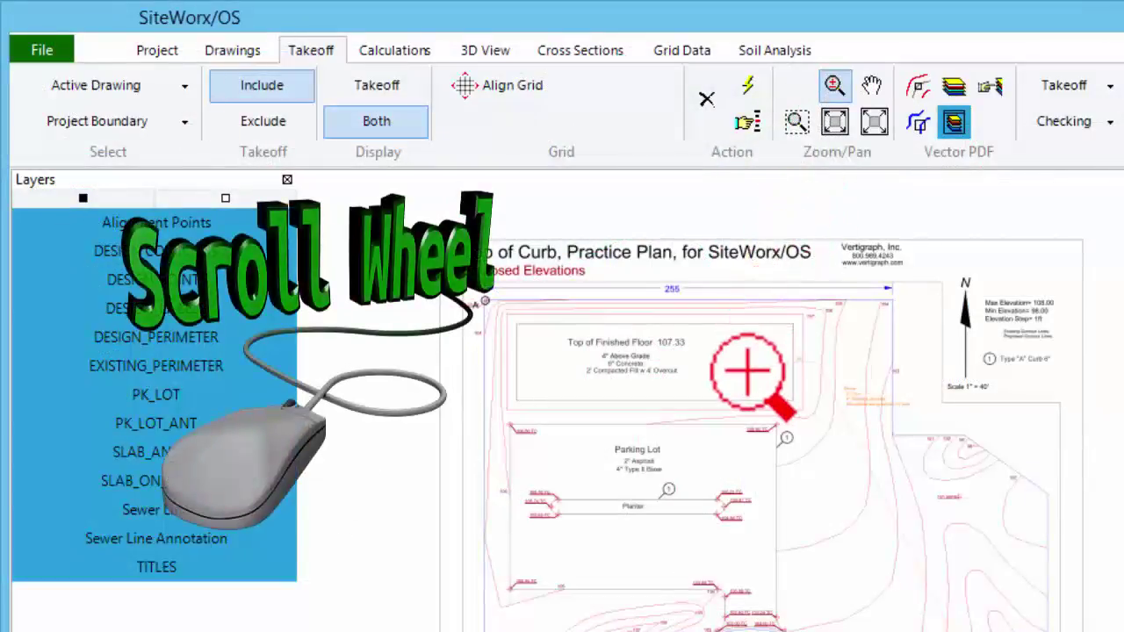
{"action": "scroll", "coordinate": [747, 370], "scroll_direction": "right", "scroll_amount": 1}
{"action": "scroll", "coordinate": [746, 370], "scroll_direction": "up", "scroll_amount": 1}
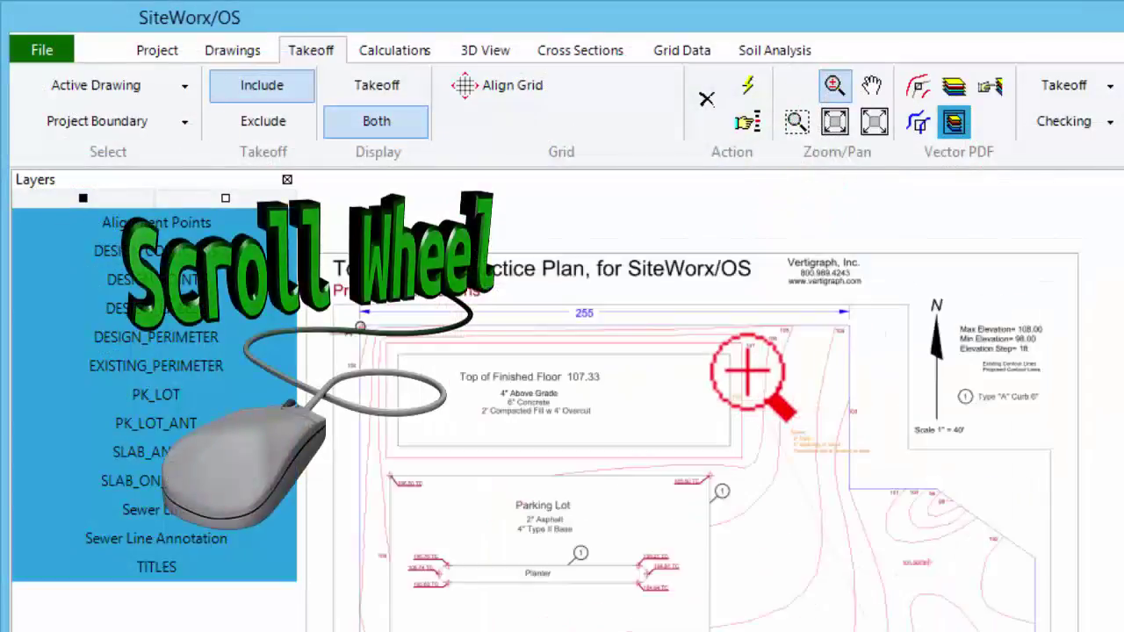
{"action": "scroll", "coordinate": [746, 370], "scroll_direction": "up", "scroll_amount": 1}
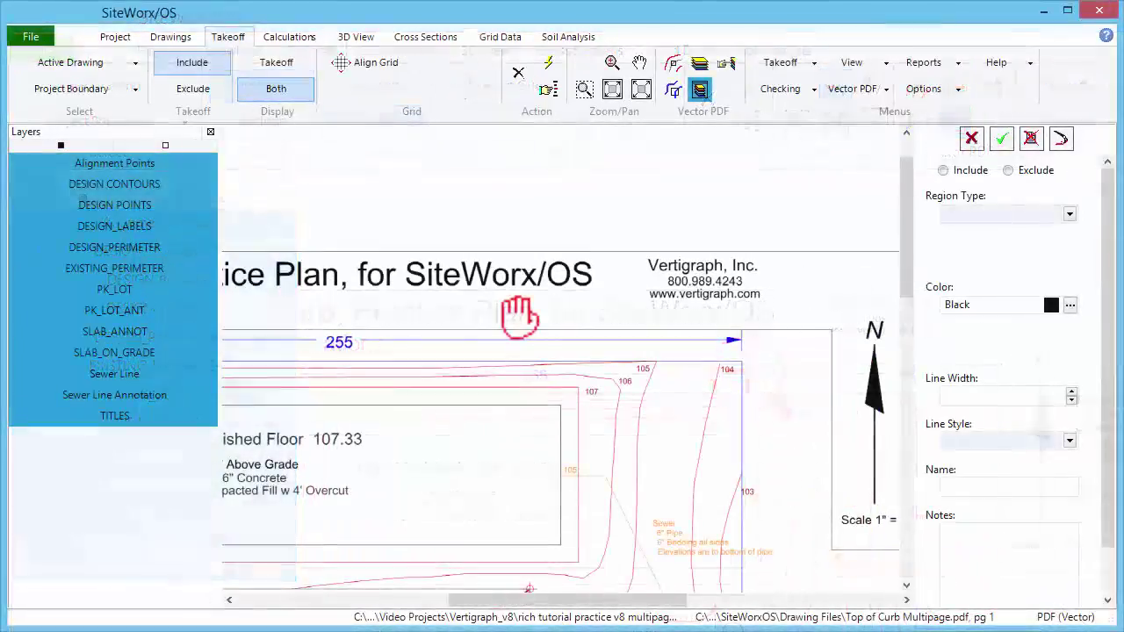
{"action": "key", "text": "ctrl"}
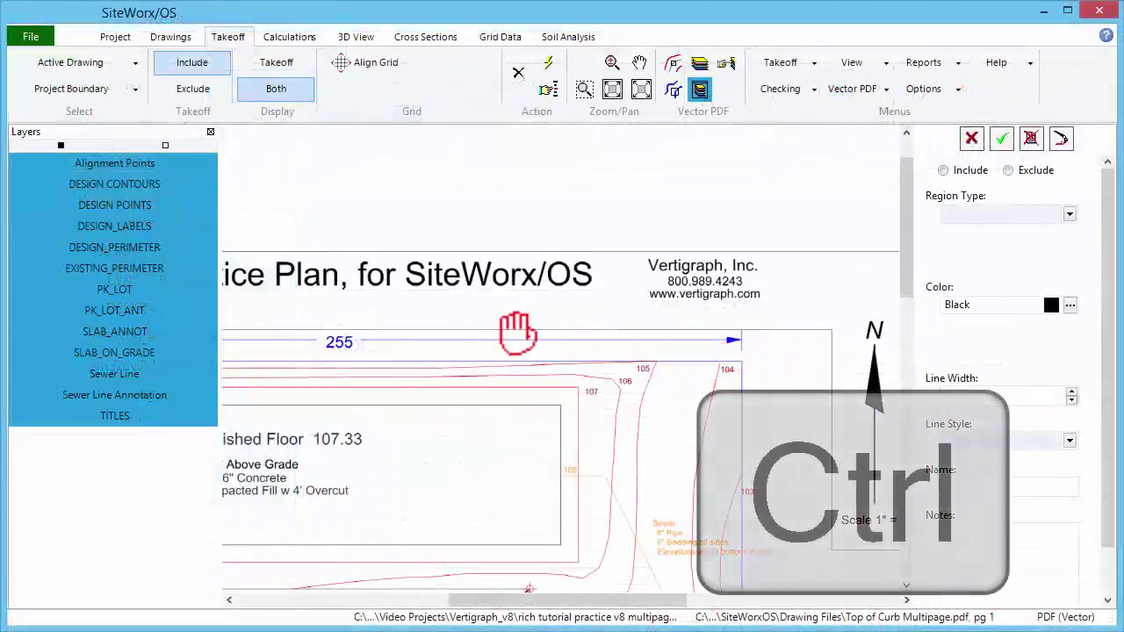
{"action": "left_click_drag", "start_coordinate": [477, 401], "coordinate": [501, 401], "text": "ctrl"}
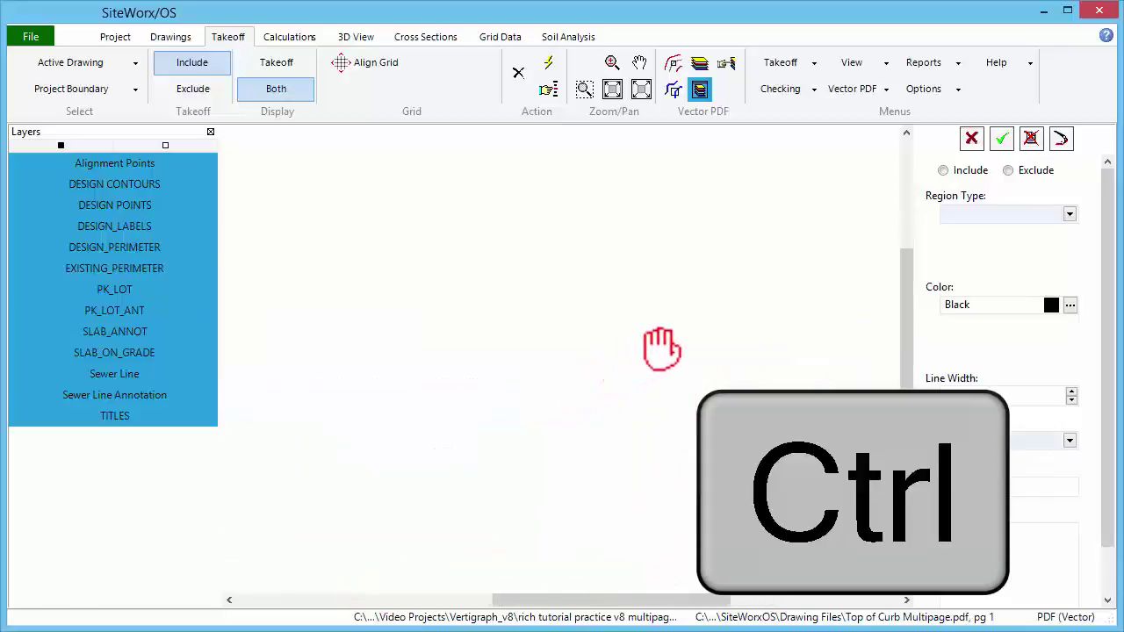
{"action": "left_click_drag", "start_coordinate": [659, 346], "coordinate": [483, 400], "text": "ctrl"}
{"action": "left_click_drag", "start_coordinate": [379, 414], "coordinate": [469, 381], "text": "ctrl"}
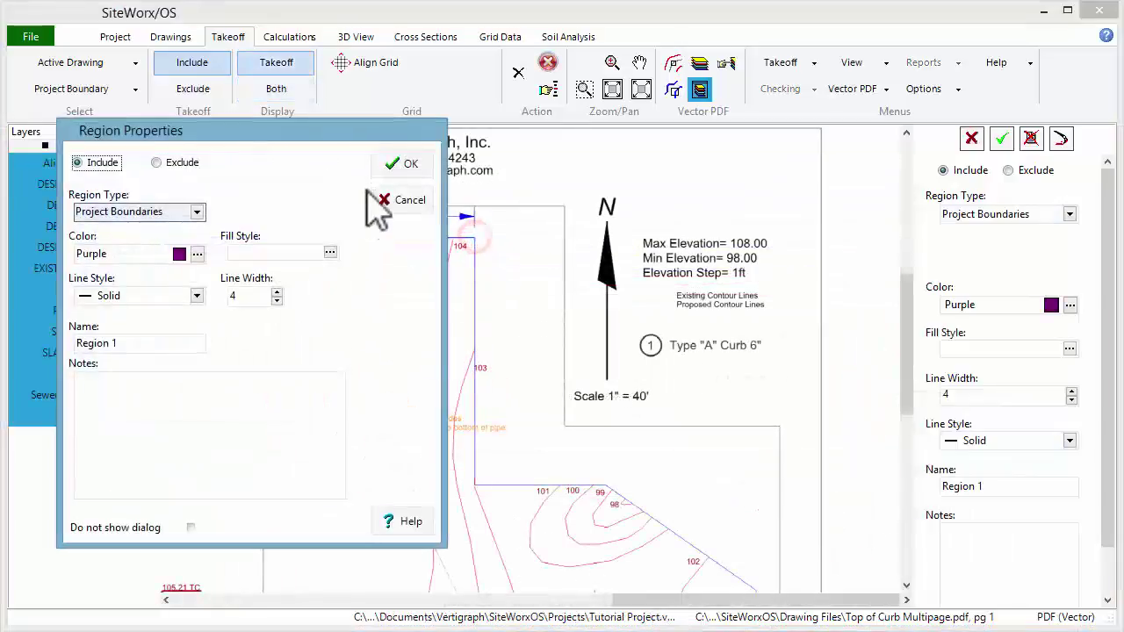
- Accept Region 1's properties and place the first boundary corners along the plan edge
{"action": "left_click", "coordinate": [401, 165]}
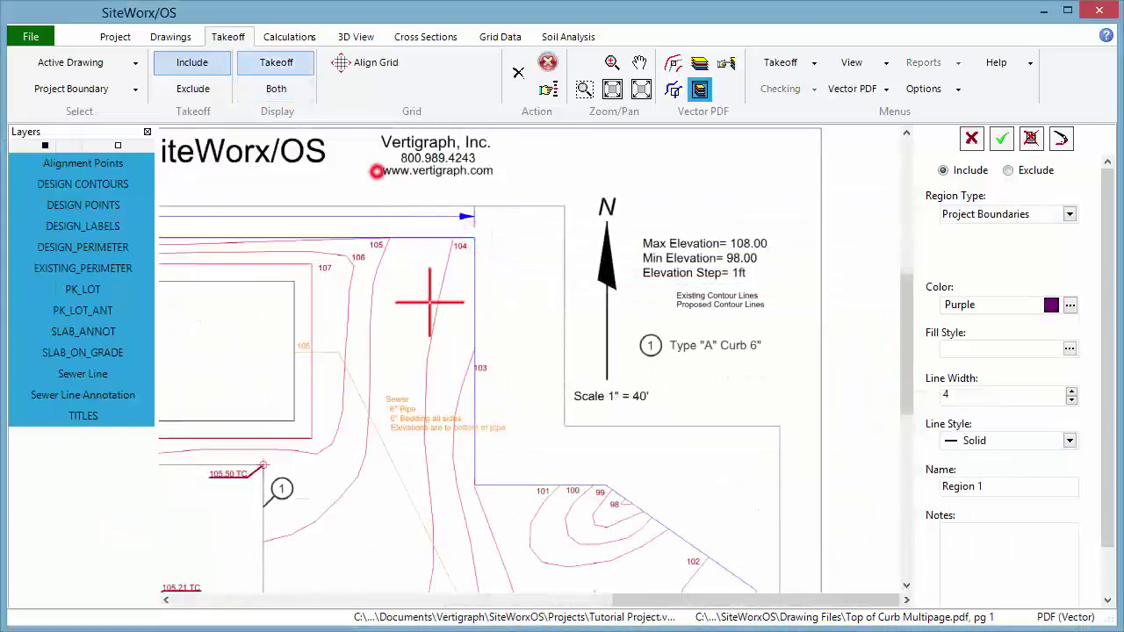
{"action": "left_click", "coordinate": [474, 483]}
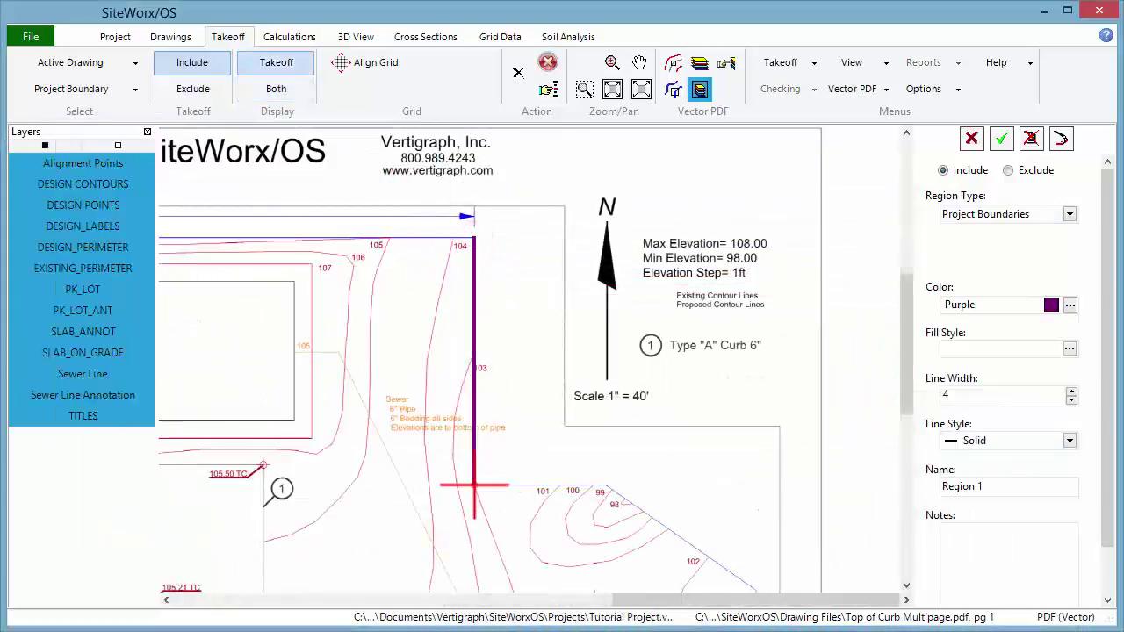
{"action": "left_click", "coordinate": [602, 483]}
{"action": "left_click_drag", "start_coordinate": [550, 307], "coordinate": [491, 271], "text": "ctrl"}
{"action": "left_click_drag", "start_coordinate": [290, 445], "coordinate": [471, 439], "text": "ctrl"}
{"action": "left_click_drag", "start_coordinate": [477, 294], "coordinate": [515, 293], "text": "ctrl"}
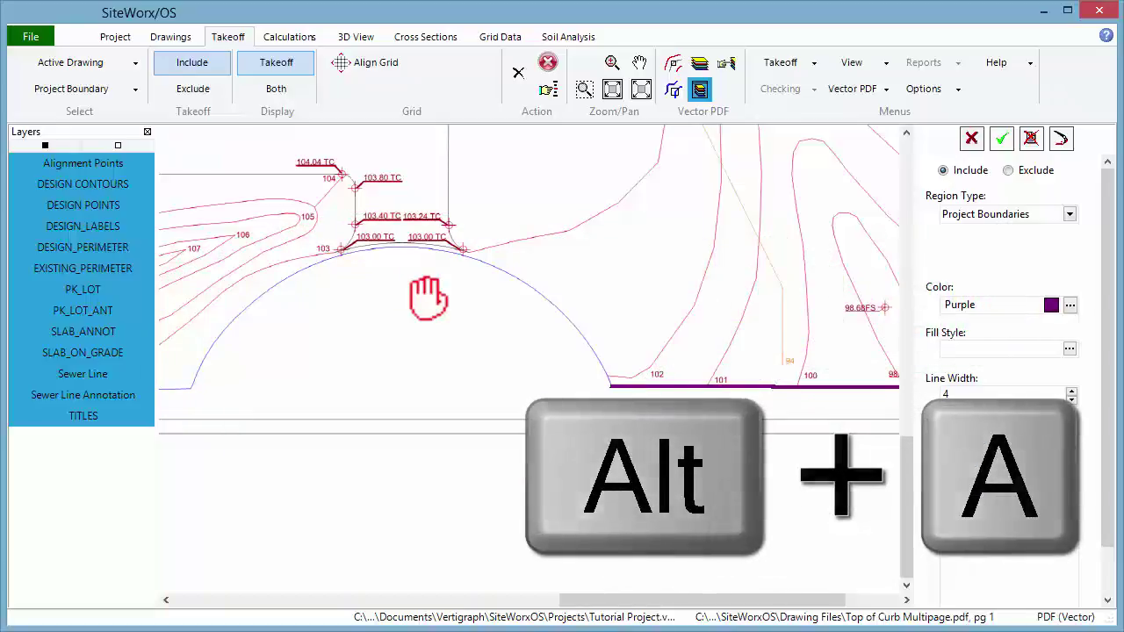
- Trace the curved south edge as an arc and add the southwest boundary corner
{"action": "left_click", "coordinate": [429, 296]}
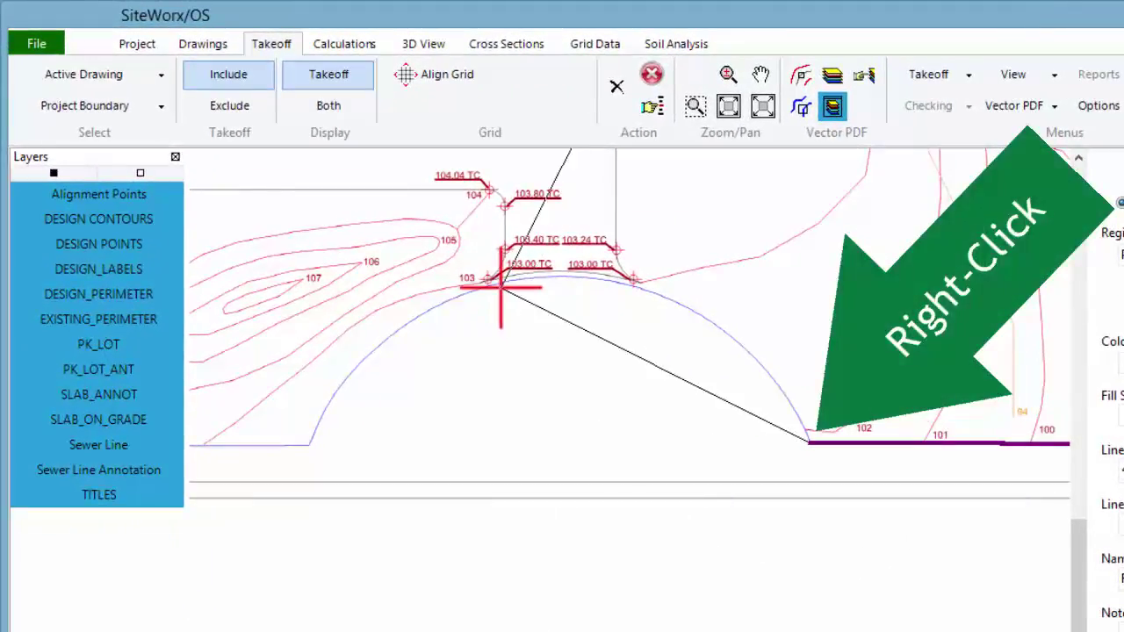
{"action": "right_click", "coordinate": [501, 285]}
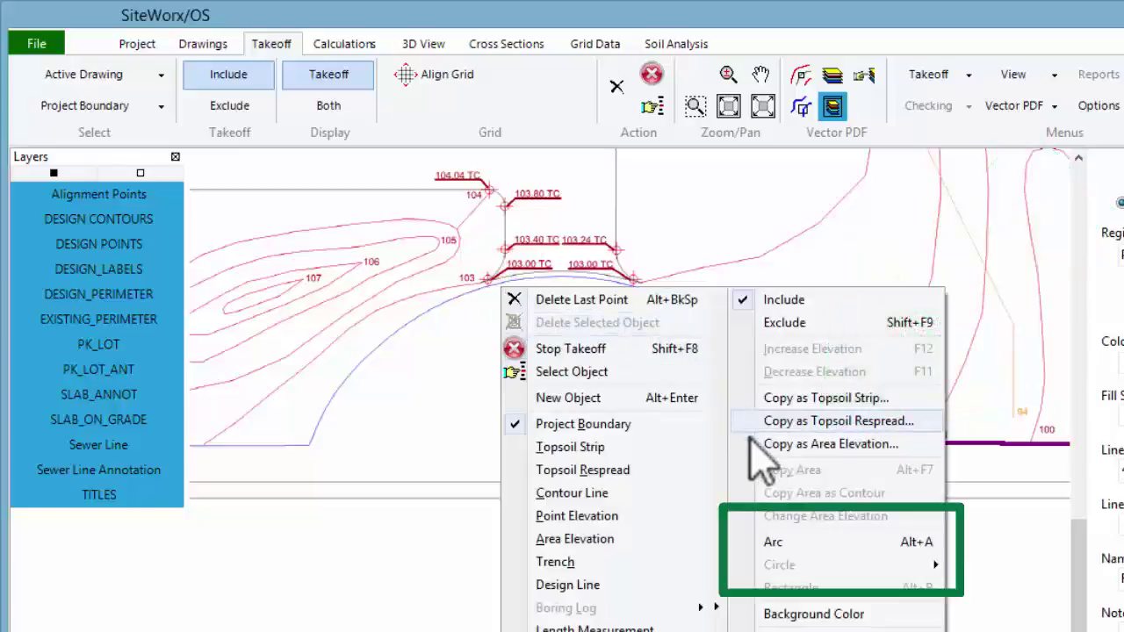
{"action": "left_click", "coordinate": [766, 543]}
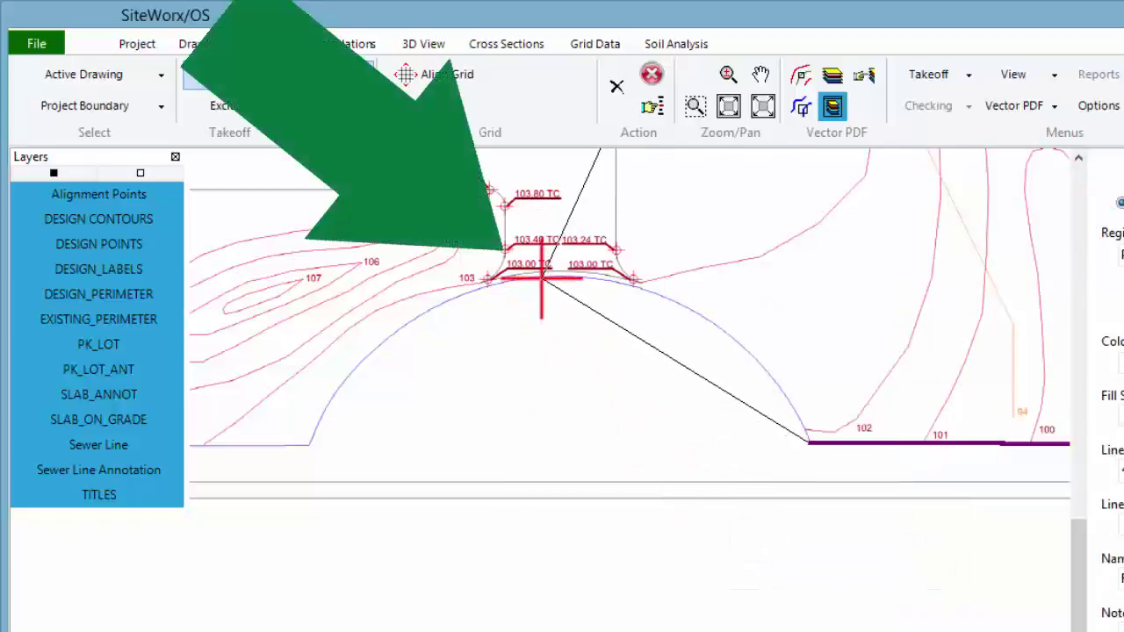
{"action": "left_click", "coordinate": [543, 279]}
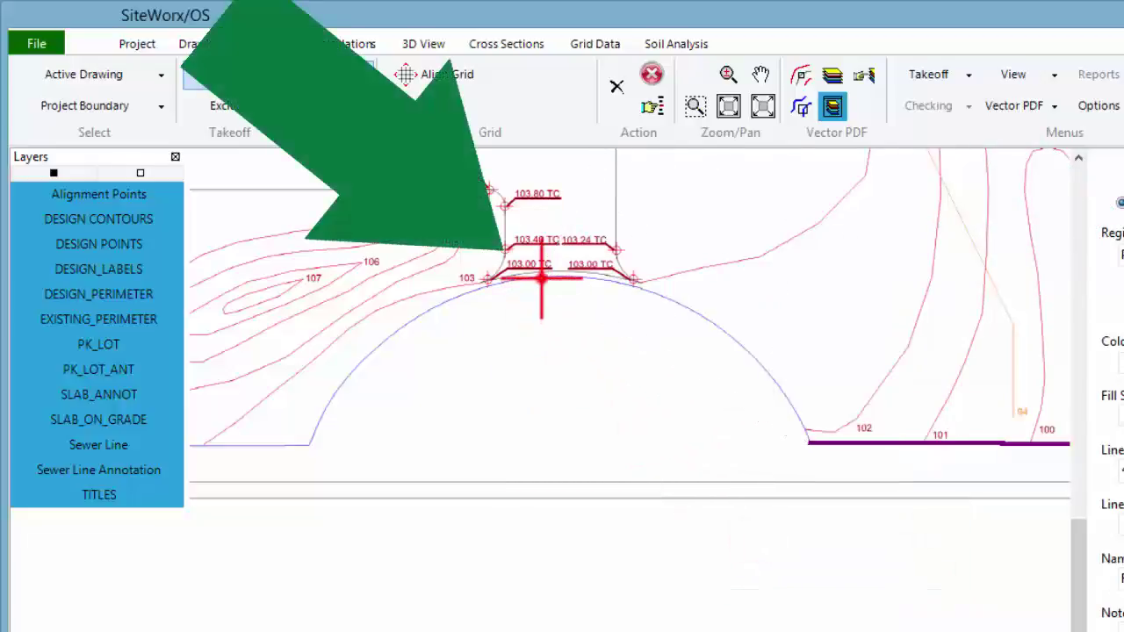
{"action": "left_click", "coordinate": [307, 444]}
{"action": "mouse_move", "coordinate": [271, 427]}
{"action": "middle_mouse_down"}
{"action": "mouse_move", "coordinate": [363, 414]}
{"action": "mouse_move", "coordinate": [502, 442]}
{"action": "middle_mouse_up"}
{"action": "left_click", "coordinate": [412, 459]}
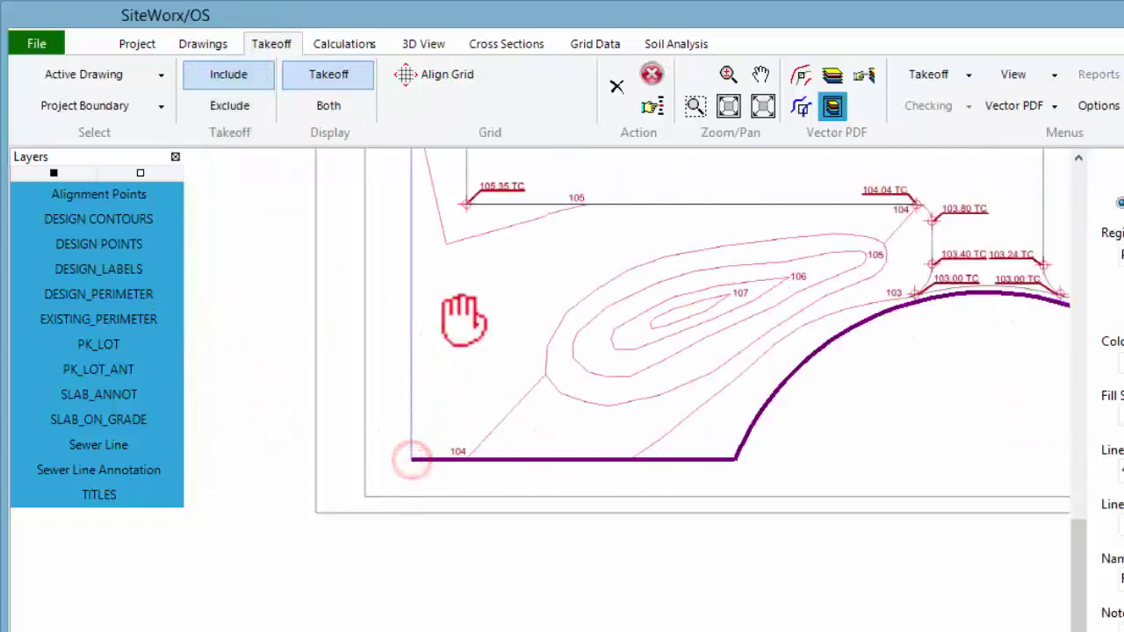
{"action": "middle_click_drag", "start_coordinate": [459, 311], "coordinate": [477, 421]}
{"action": "scroll", "coordinate": [483, 414], "scroll_direction": "down", "scroll_amount": 4}
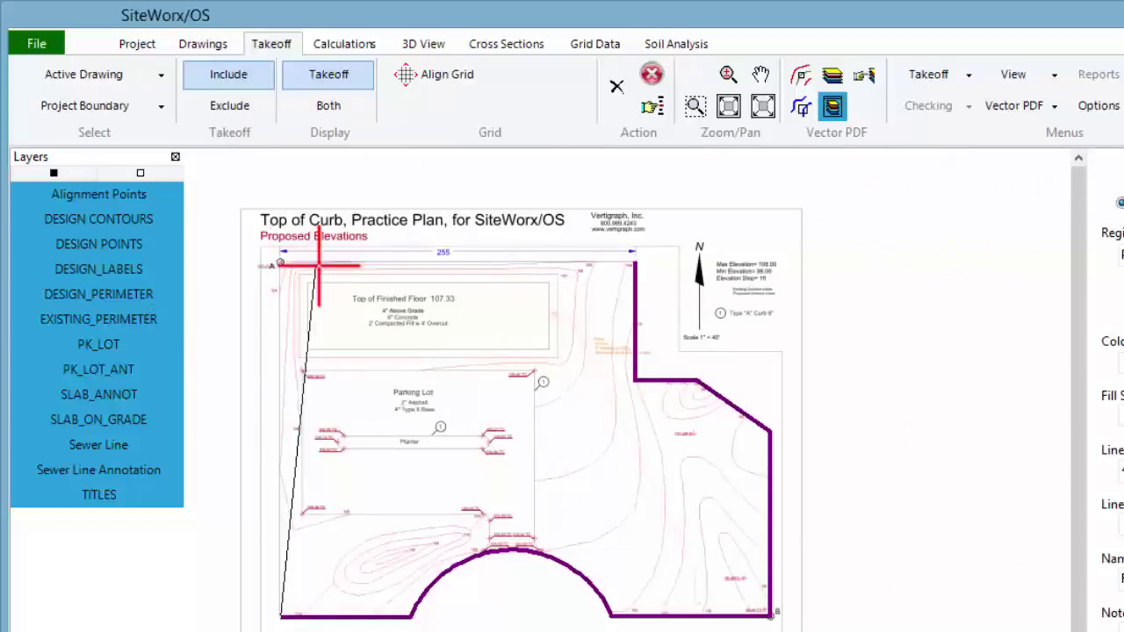
- Close the boundary at corner A and stop the takeoff
{"action": "left_click", "coordinate": [278, 261]}
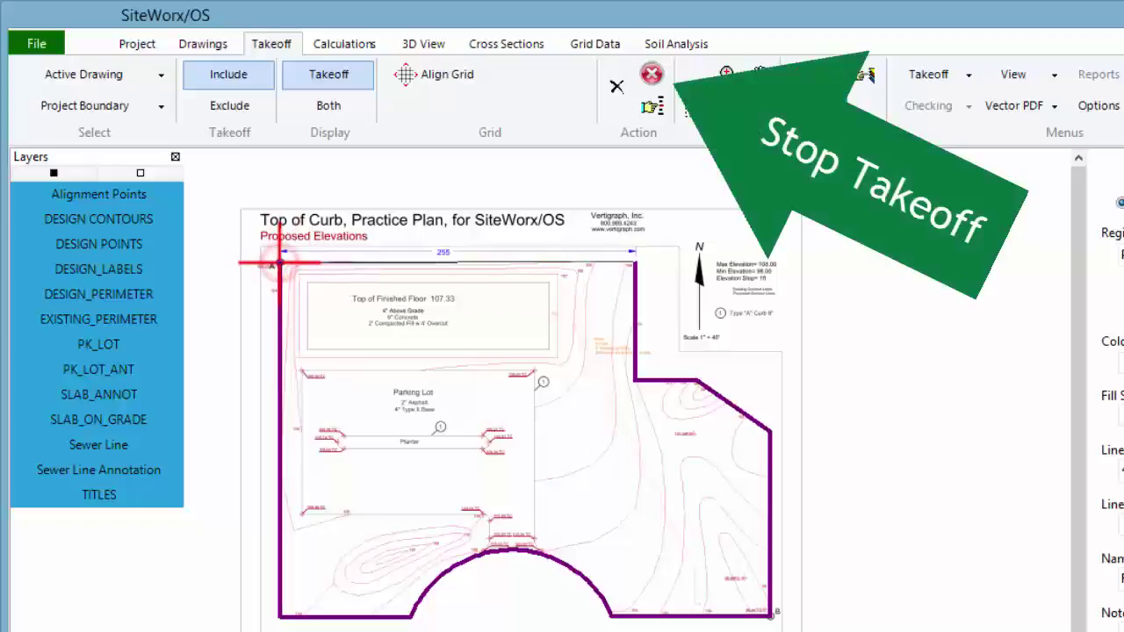
{"action": "right_click", "coordinate": [278, 262]}
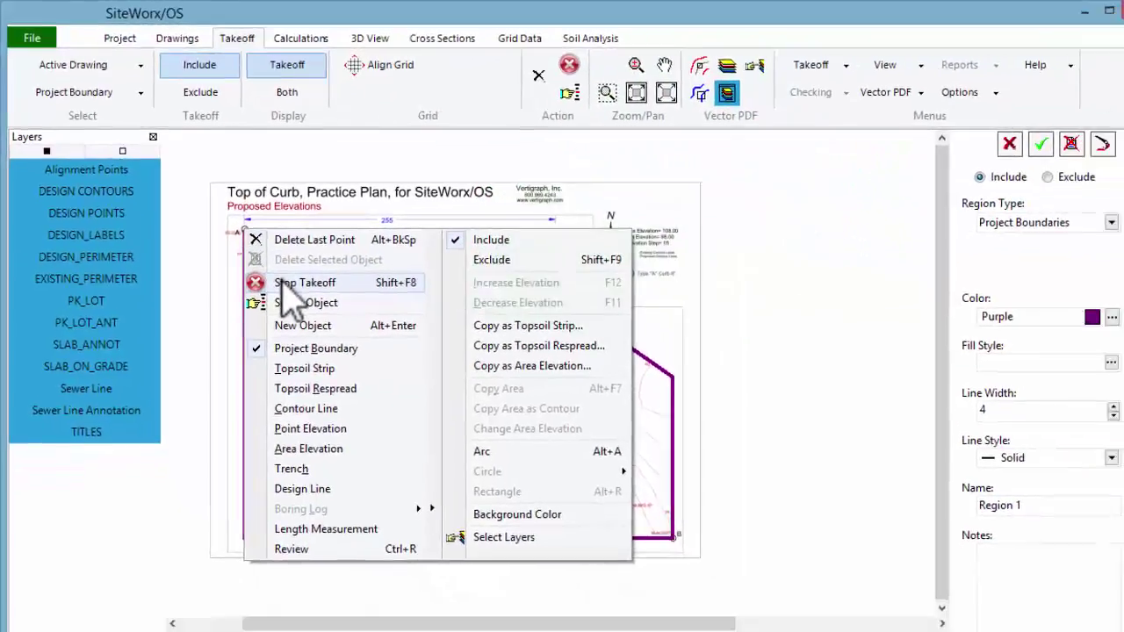
{"action": "left_click", "coordinate": [324, 324]}
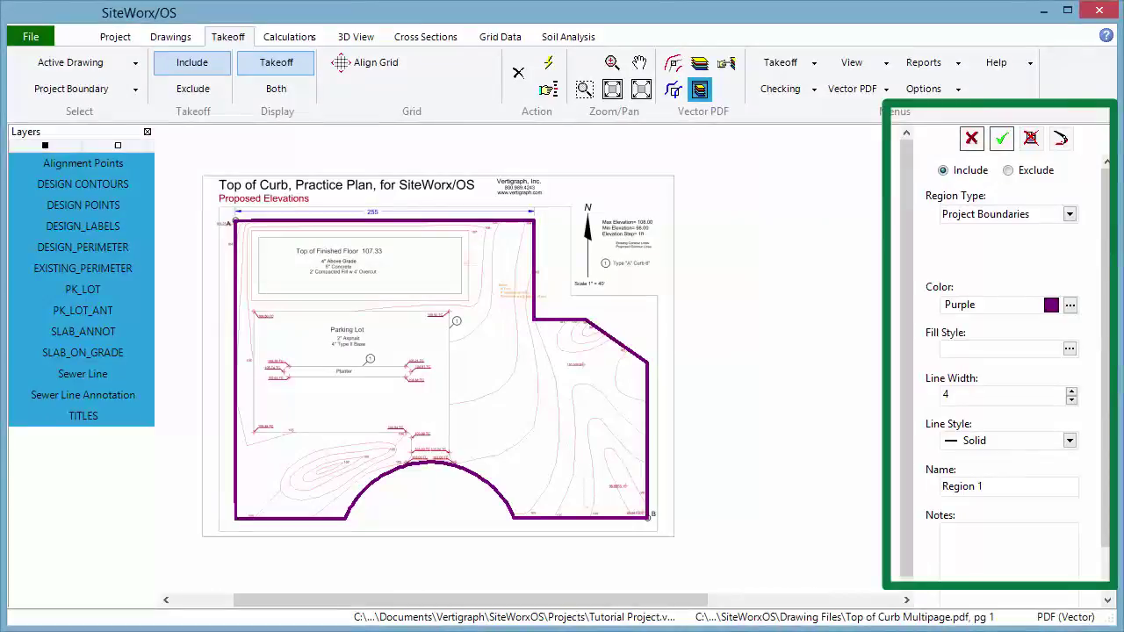
- Recolour the boundary Indigo, name it 'Area of interest' and save it
{"action": "left_click", "coordinate": [1070, 305]}
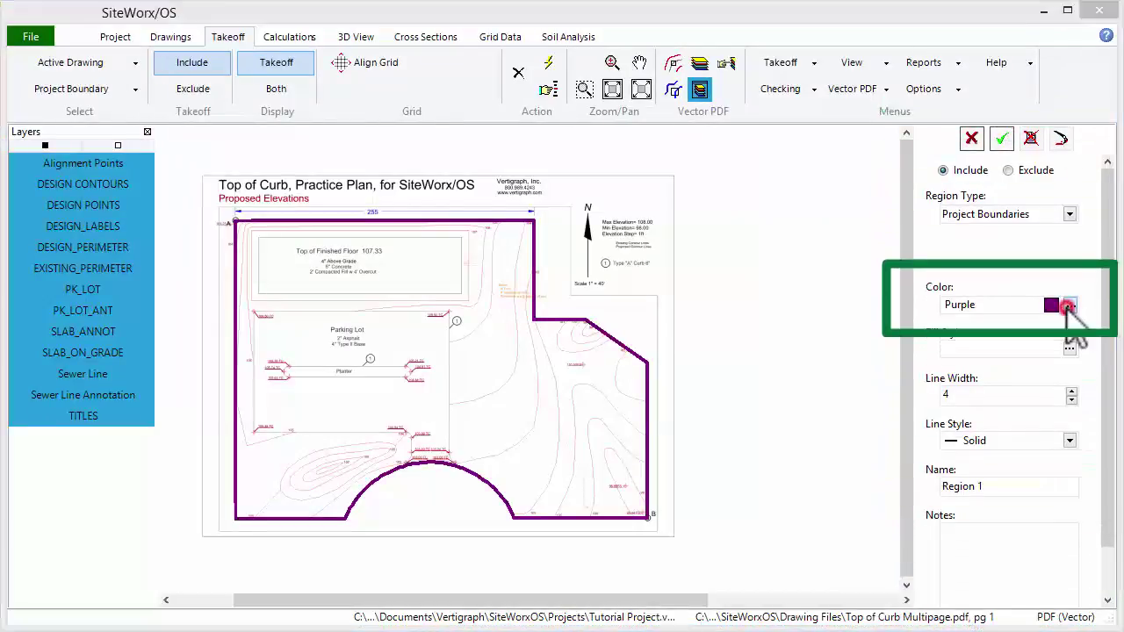
{"action": "left_click", "coordinate": [311, 280]}
{"action": "left_click", "coordinate": [537, 395]}
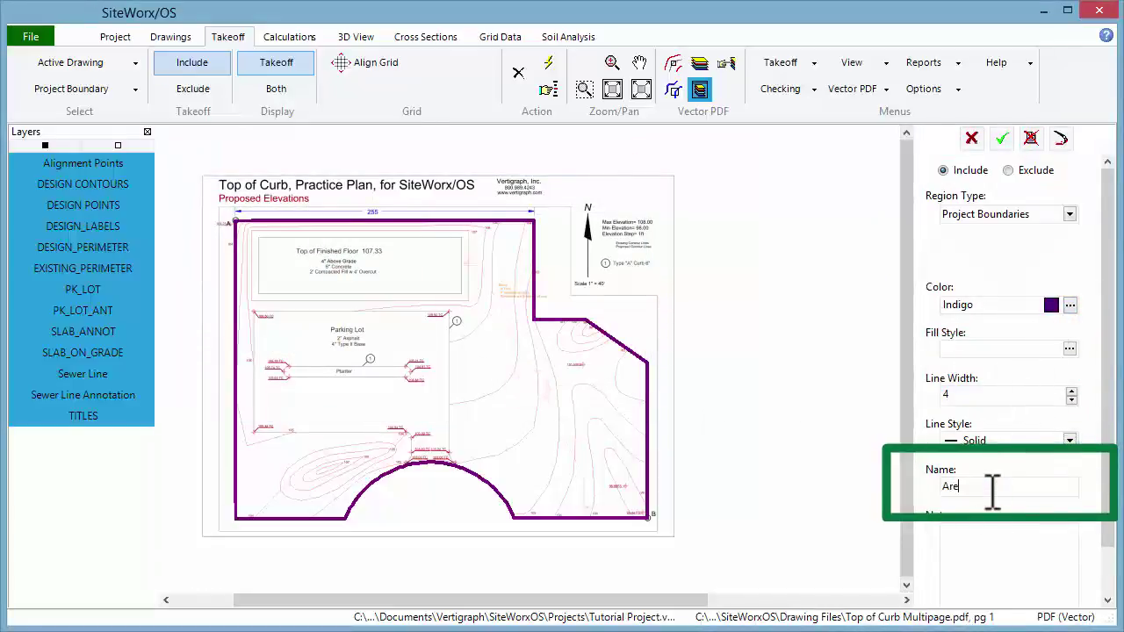
{"action": "type", "text": "nterest"}
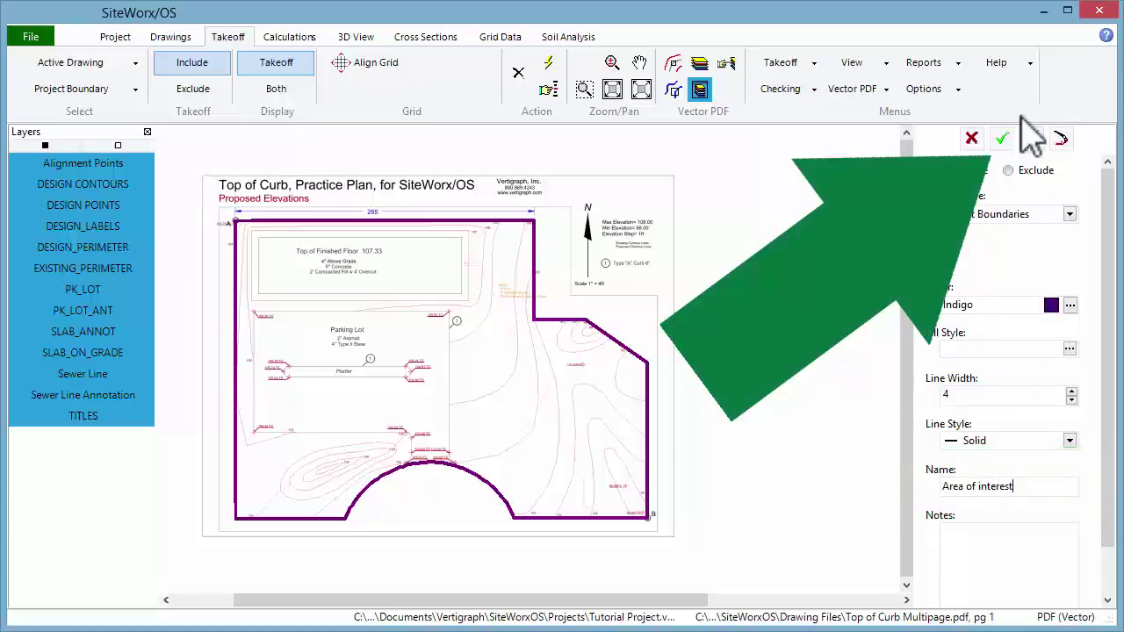
{"action": "left_click", "coordinate": [1001, 138]}
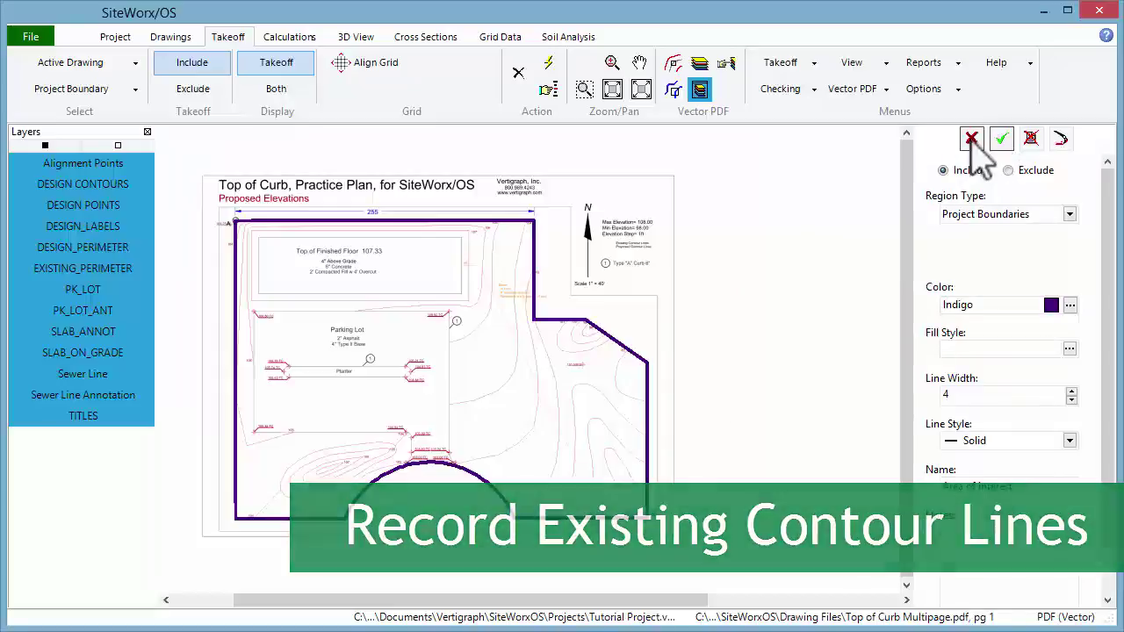
- Switch to page 2 of the Top of Curb drawing
{"action": "left_click", "coordinate": [136, 63]}
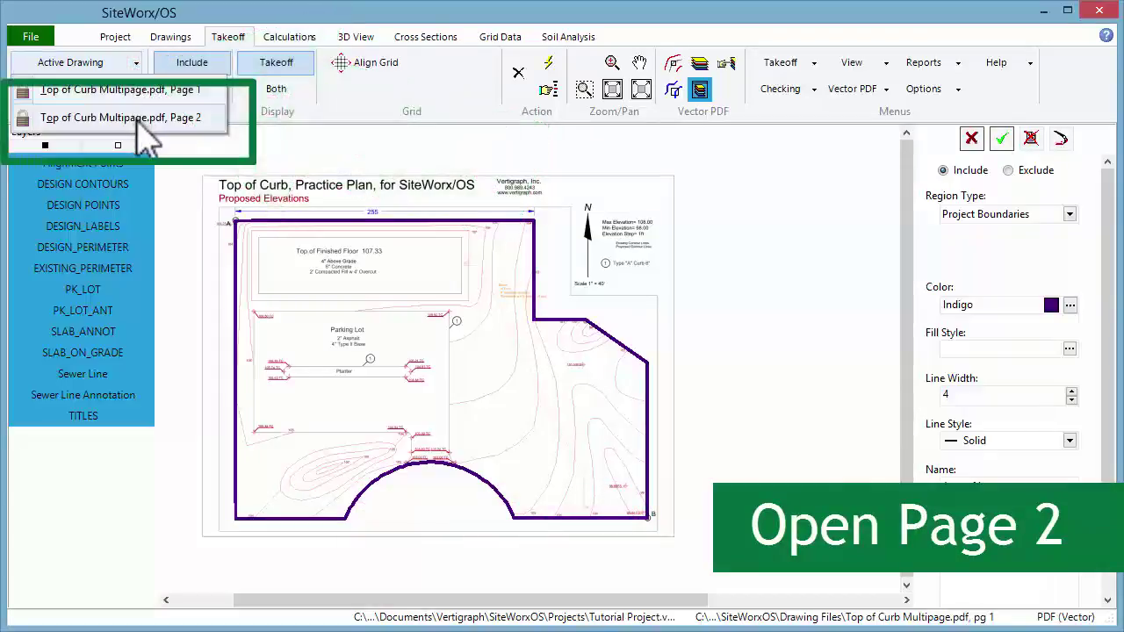
{"action": "left_click", "coordinate": [138, 126]}
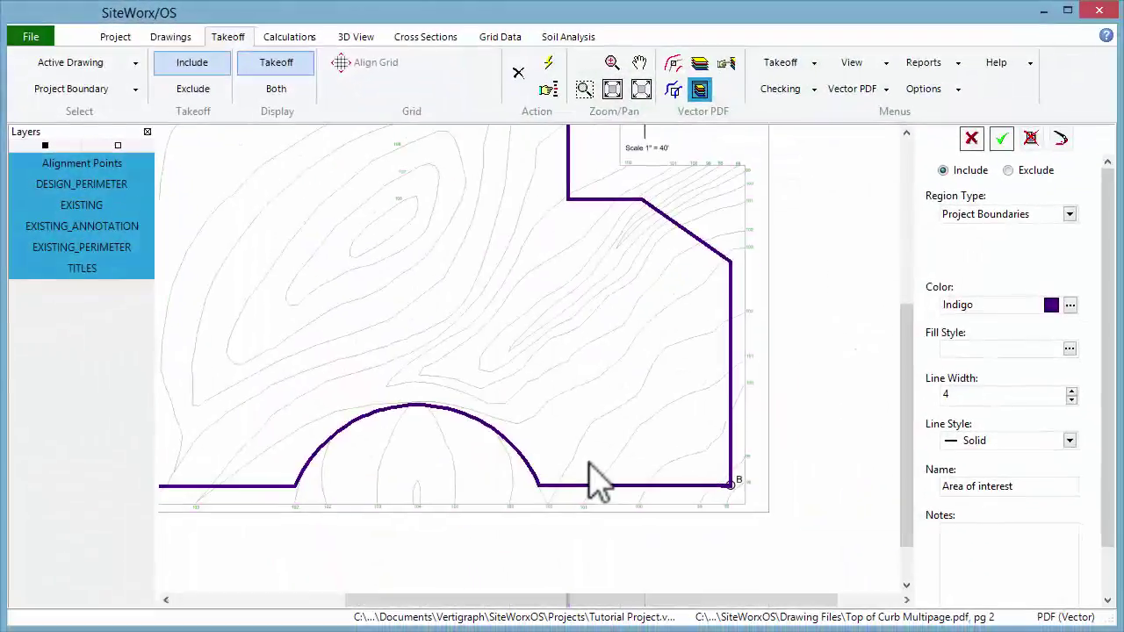
- Zoom to corner B and start a Contour Line takeoff at elevation 98 with step 1
{"action": "scroll", "coordinate": [695, 495], "scroll_direction": "up", "scroll_amount": 2}
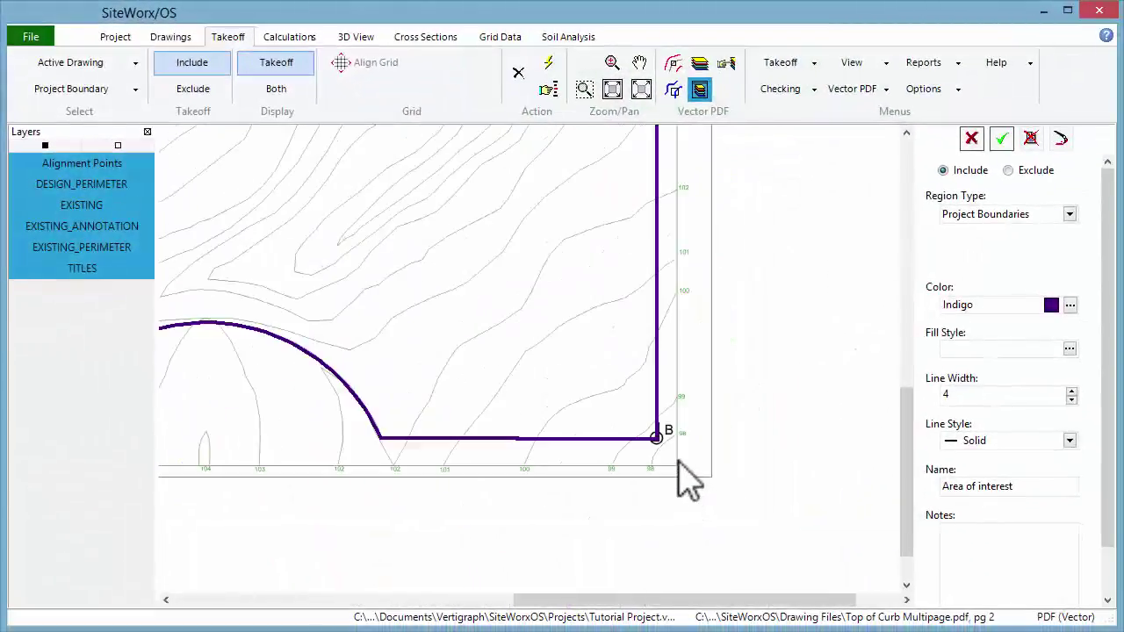
{"action": "scroll", "coordinate": [666, 447], "scroll_direction": "up", "scroll_amount": 1}
{"action": "scroll", "coordinate": [663, 443], "scroll_direction": "up", "scroll_amount": 2}
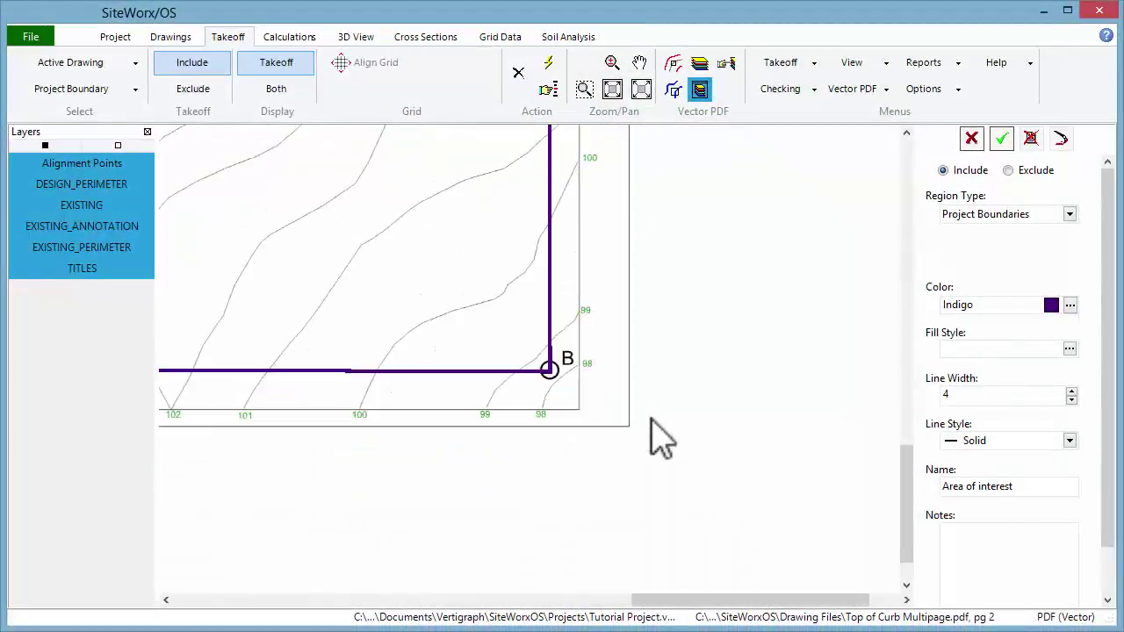
{"action": "scroll", "coordinate": [639, 418], "scroll_direction": "up", "scroll_amount": 1}
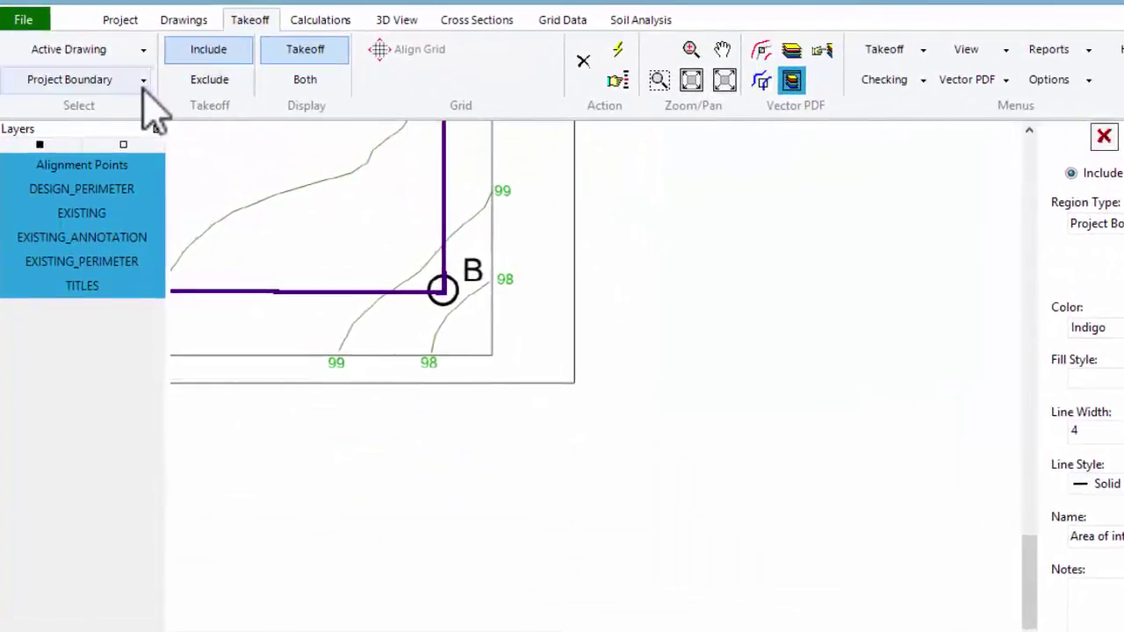
{"action": "left_click", "coordinate": [130, 80]}
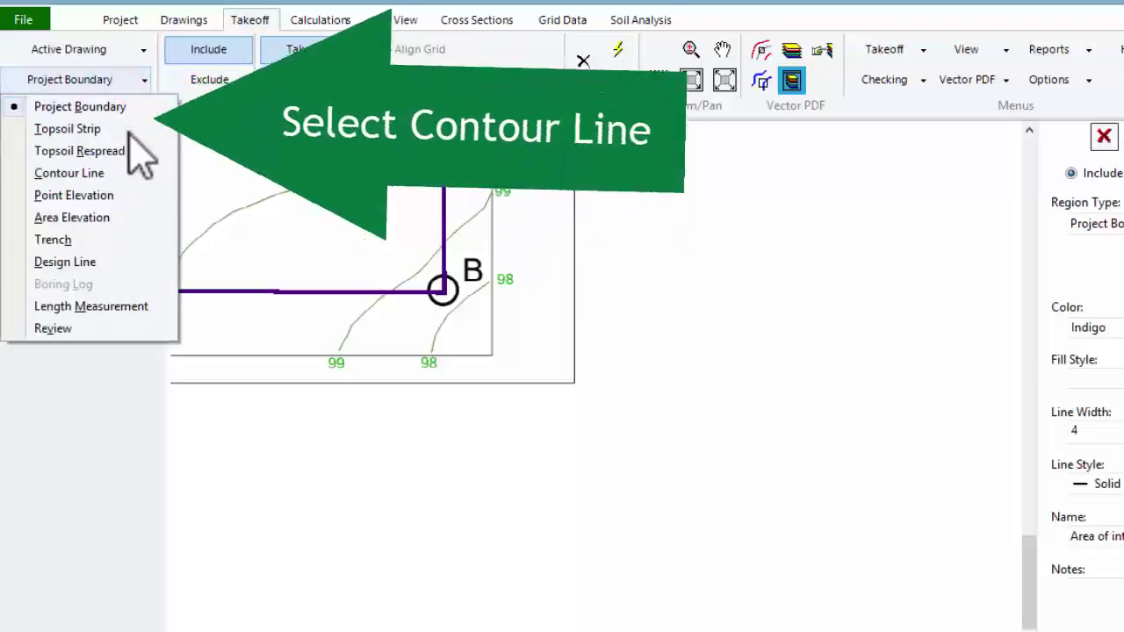
{"action": "left_click", "coordinate": [123, 179]}
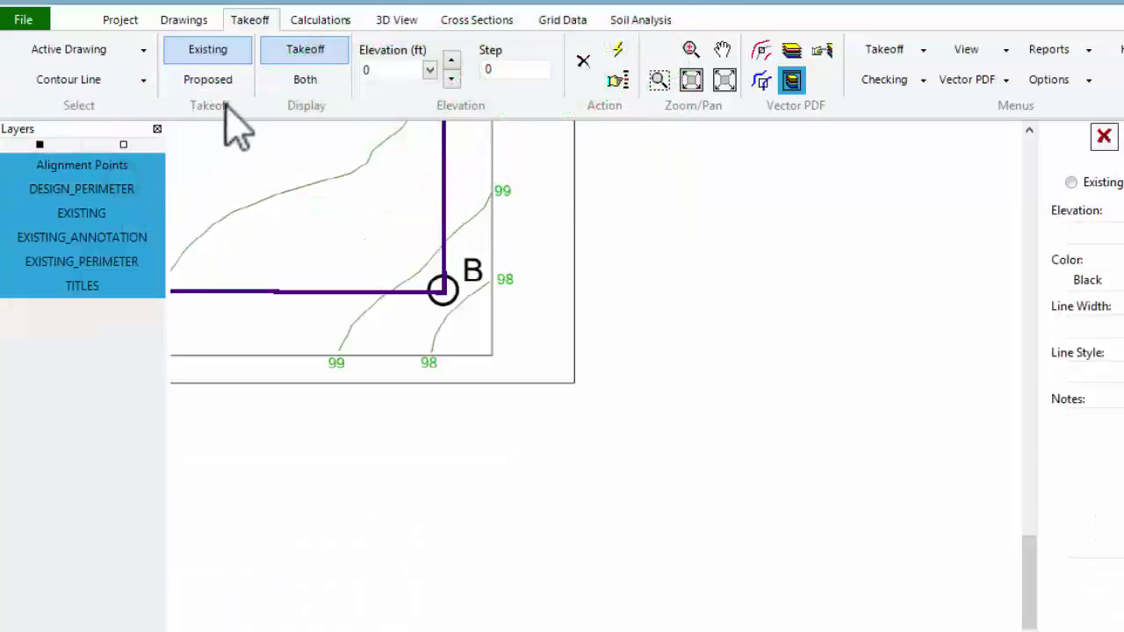
{"action": "left_click", "coordinate": [418, 72]}
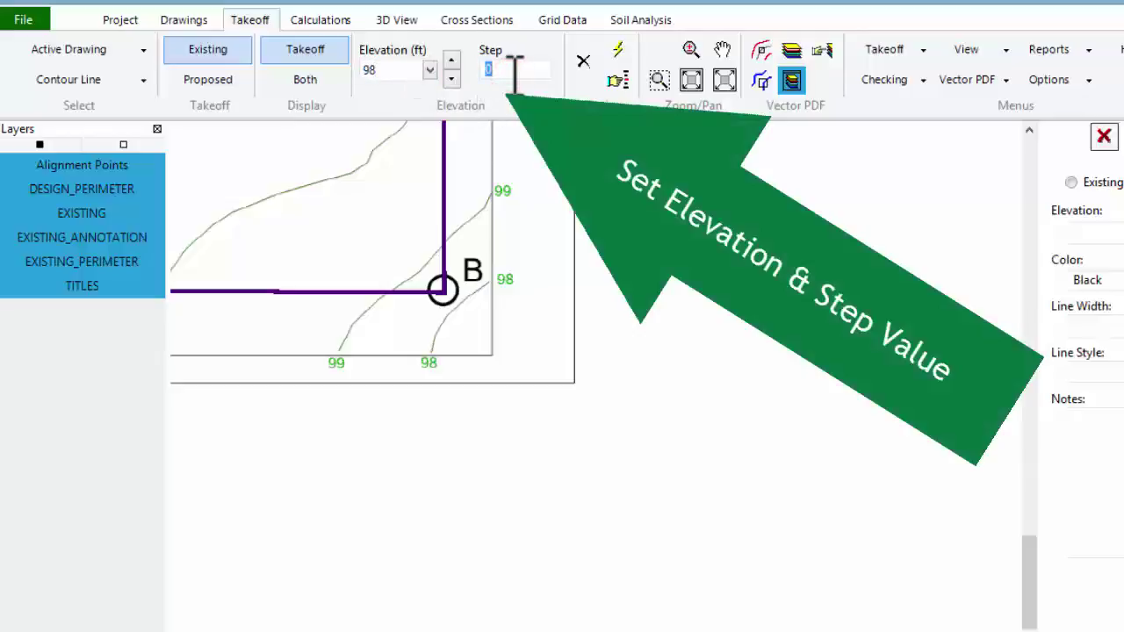
{"action": "type", "text": "1"}
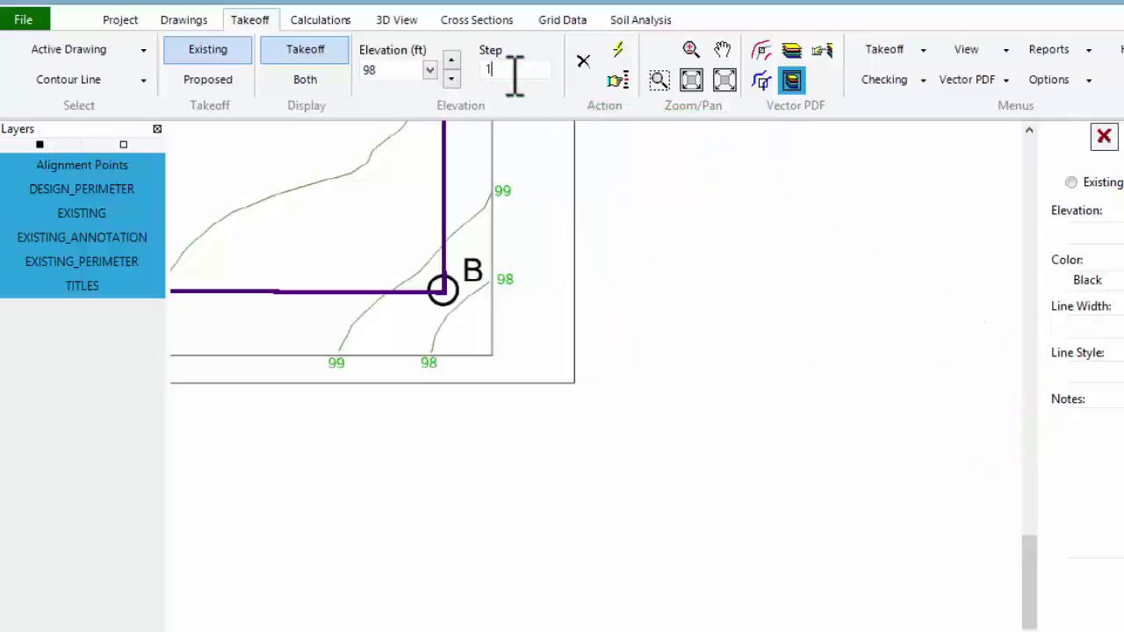
{"action": "left_click", "coordinate": [608, 56]}
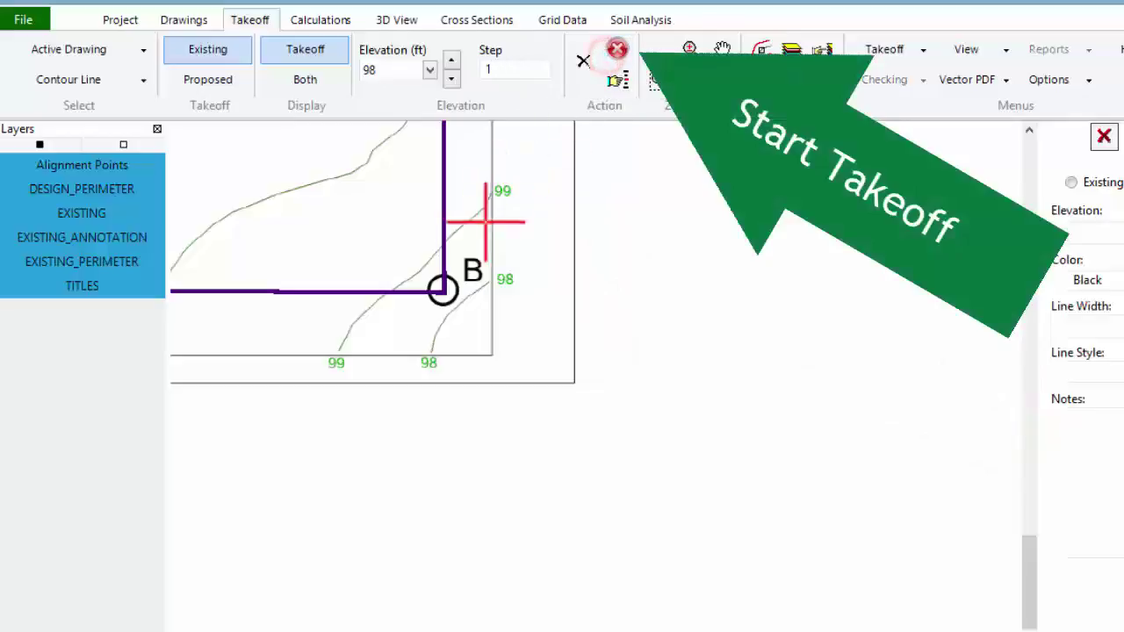
- Trace the existing 98 ft contour with four points near corner B
{"action": "left_click", "coordinate": [432, 352]}
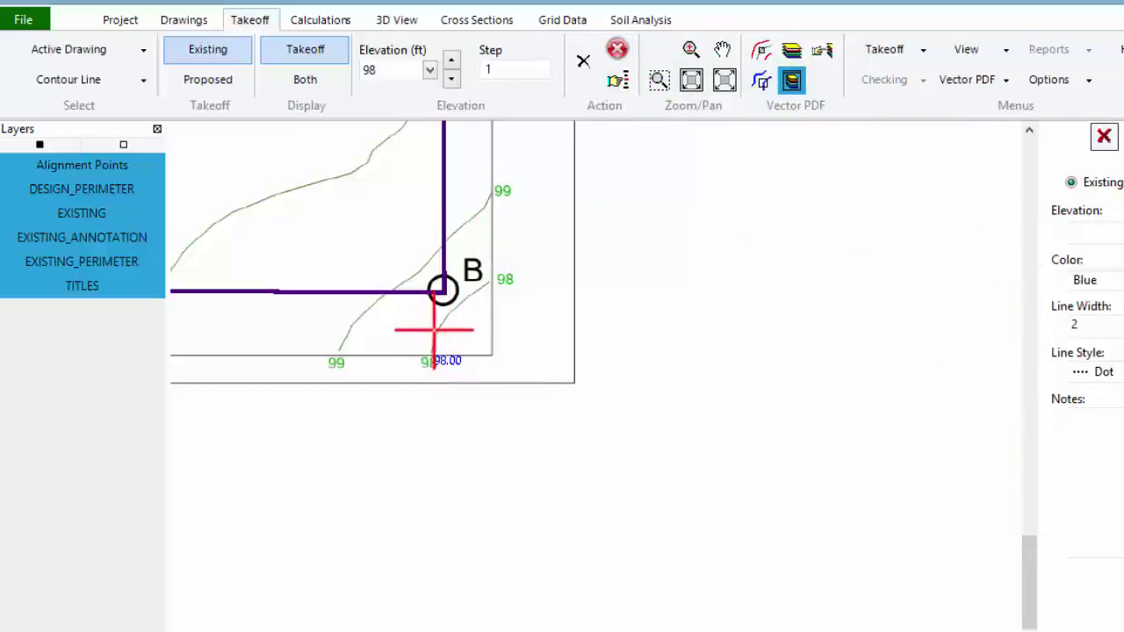
{"action": "left_click", "coordinate": [442, 322]}
{"action": "left_click", "coordinate": [467, 297]}
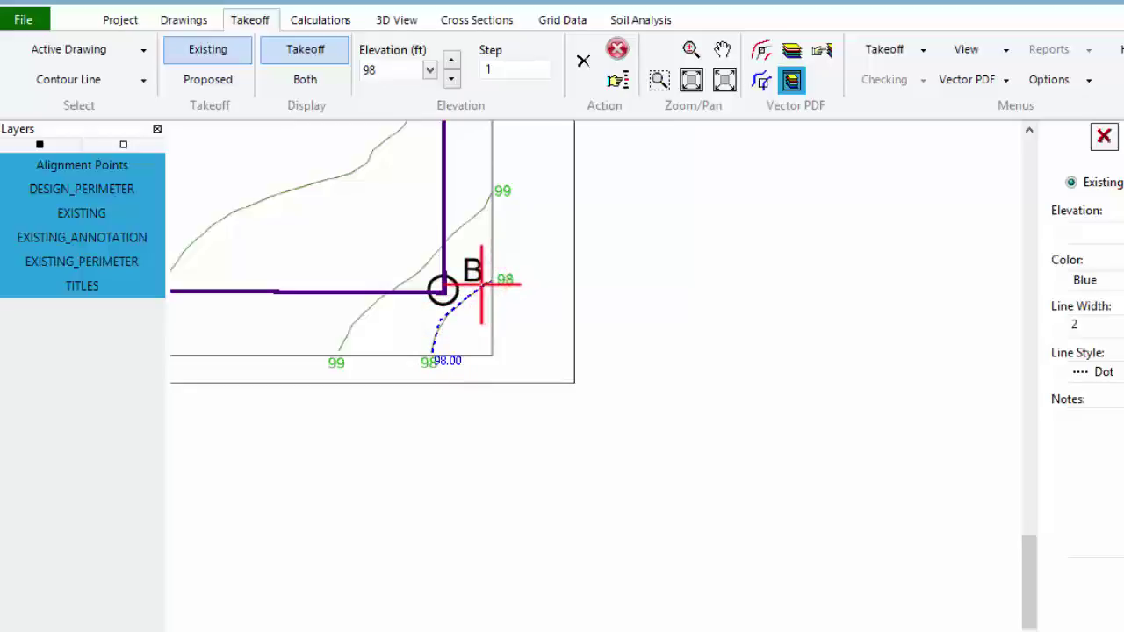
{"action": "left_click", "coordinate": [490, 281]}
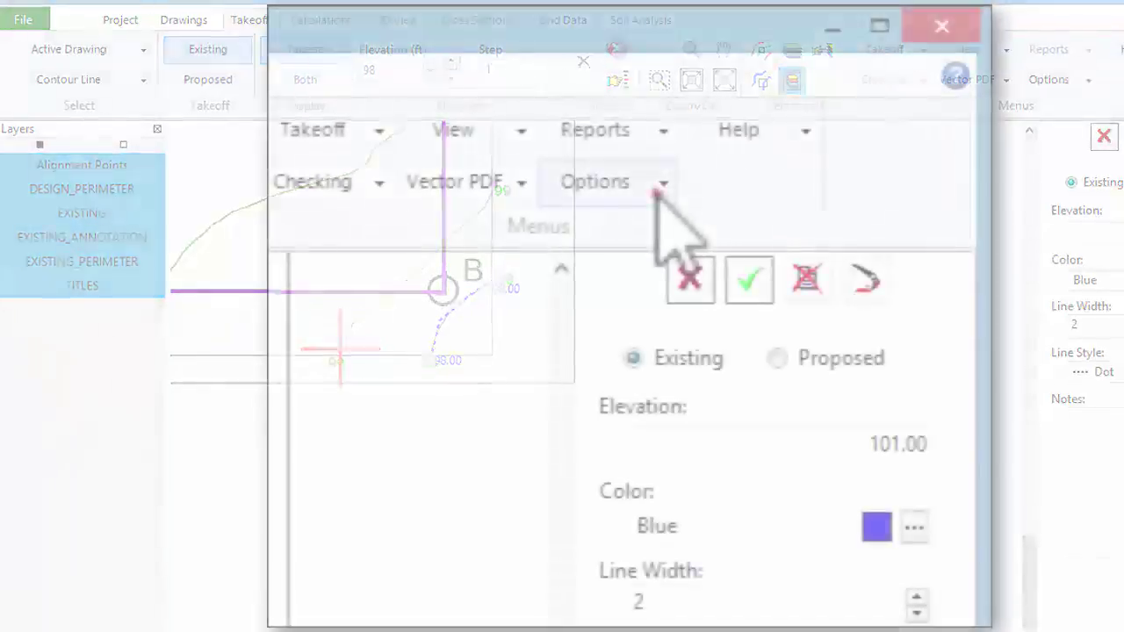
- Turn on 'Do not show dialog' for the Contour Line Properties dialog
{"action": "left_click", "coordinate": [1089, 80]}
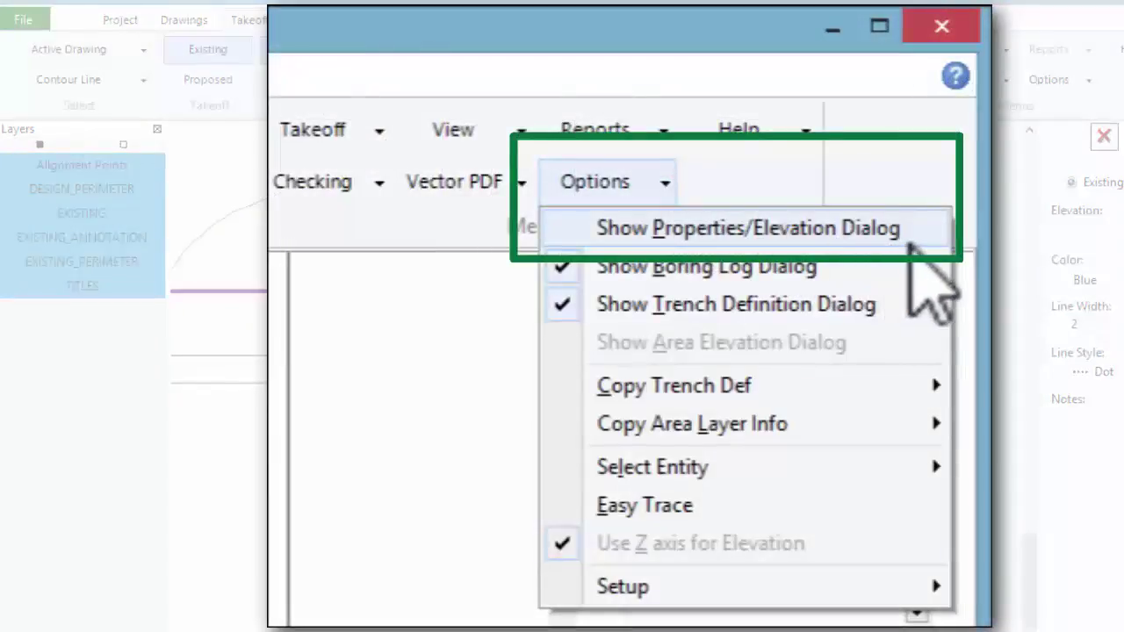
{"action": "left_click", "coordinate": [339, 352]}
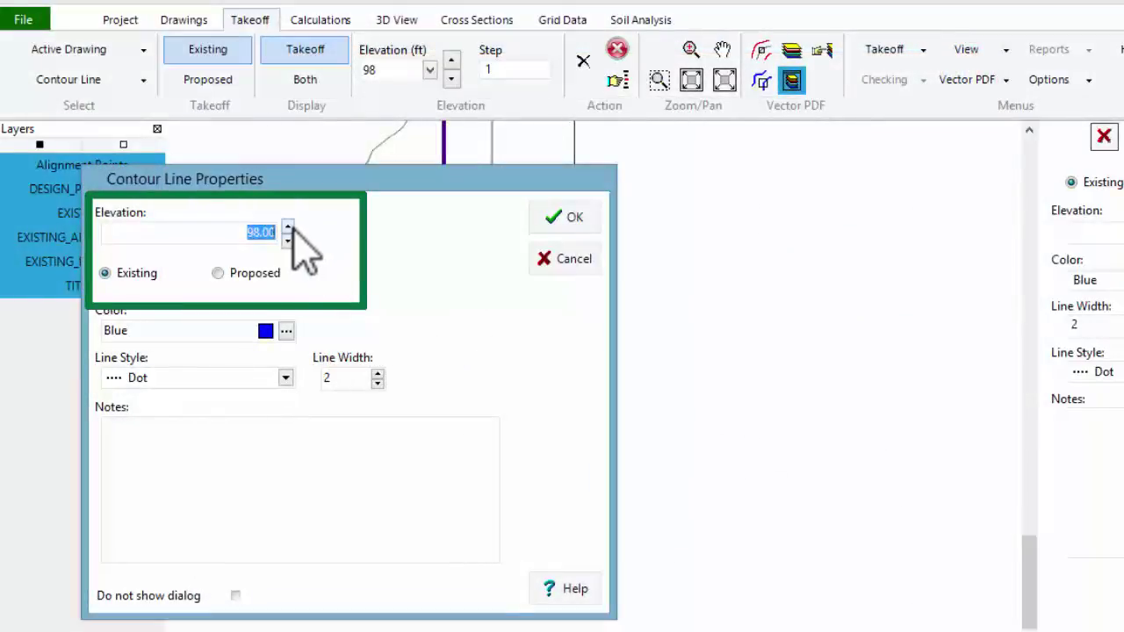
{"action": "left_click", "coordinate": [235, 597]}
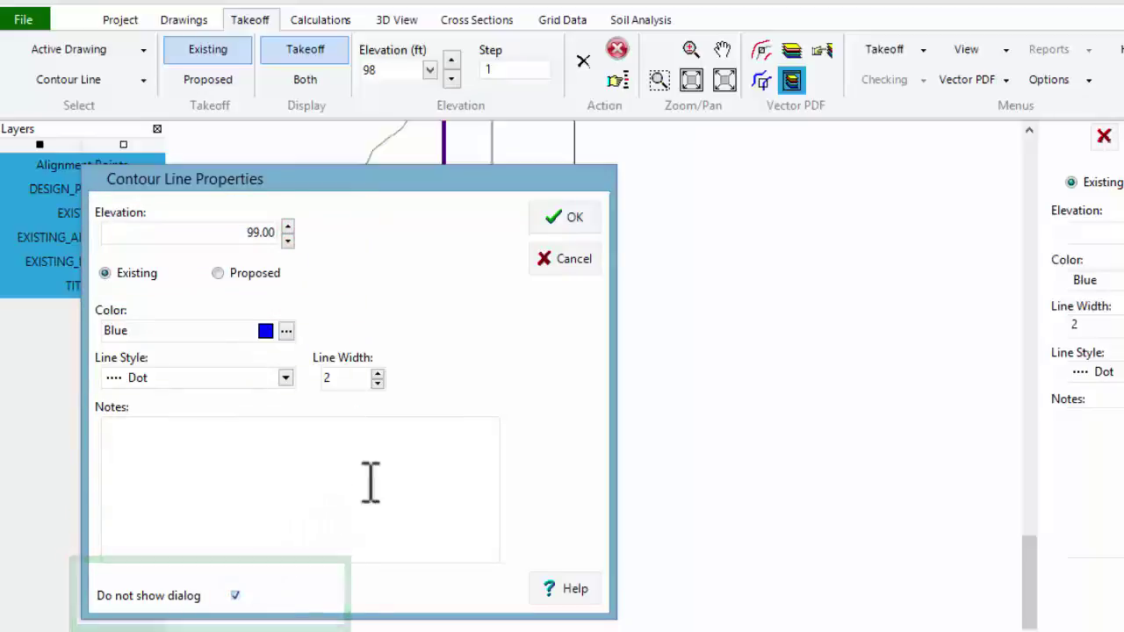
- Trace the 99 ft contour past the boundary, then raise the elevation one step to 100
{"action": "left_click", "coordinate": [562, 221]}
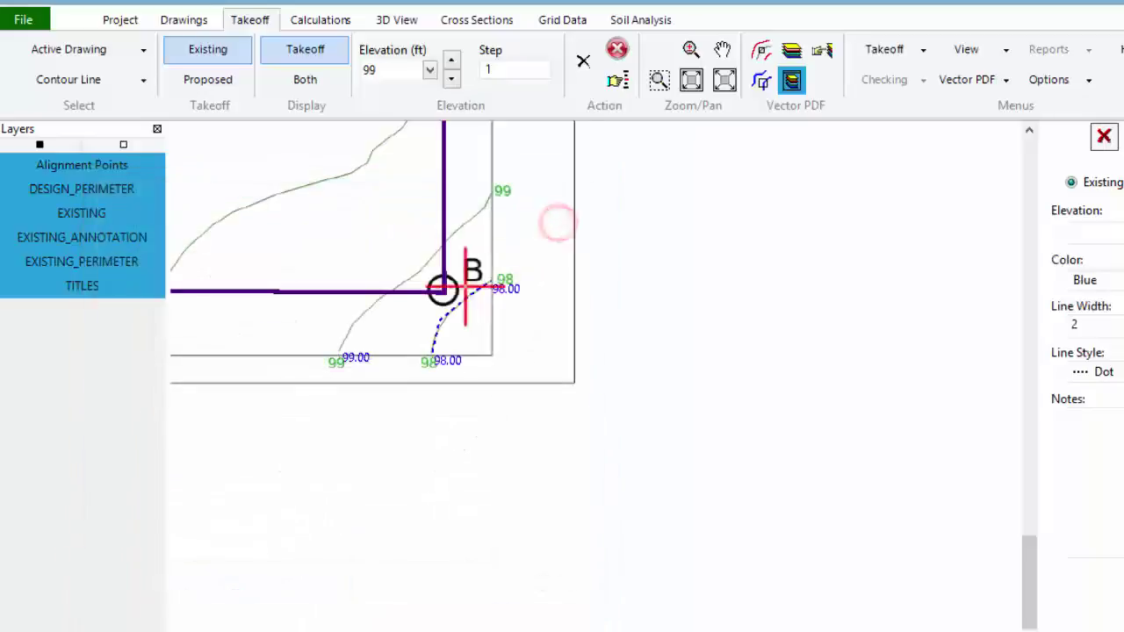
{"action": "left_click", "coordinate": [351, 322]}
{"action": "left_click", "coordinate": [391, 290]}
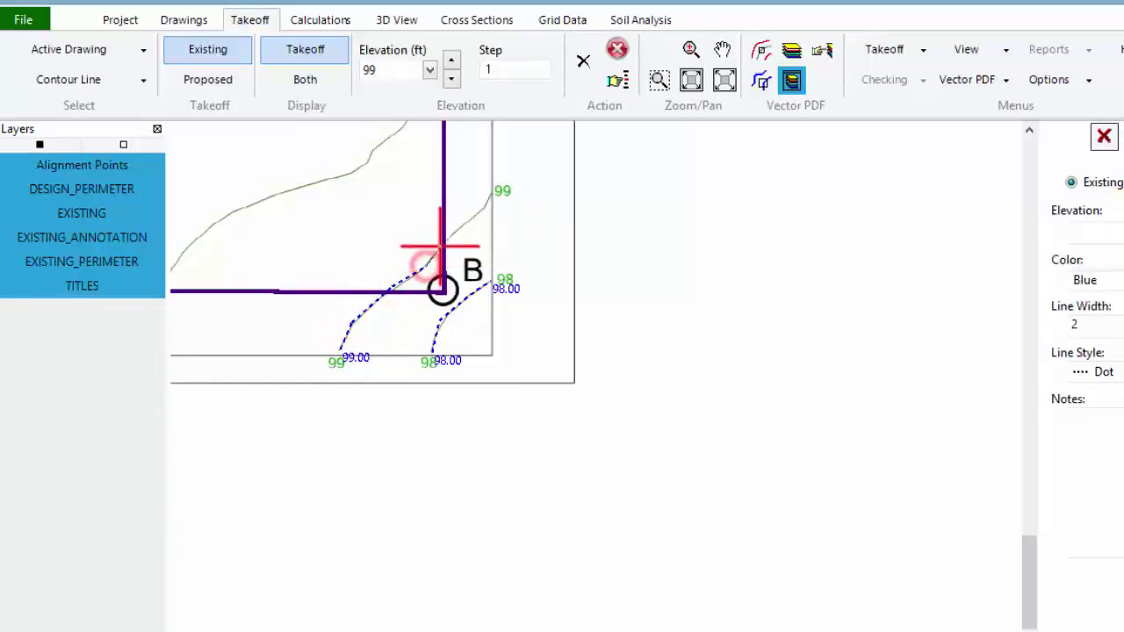
{"action": "left_click", "coordinate": [482, 208]}
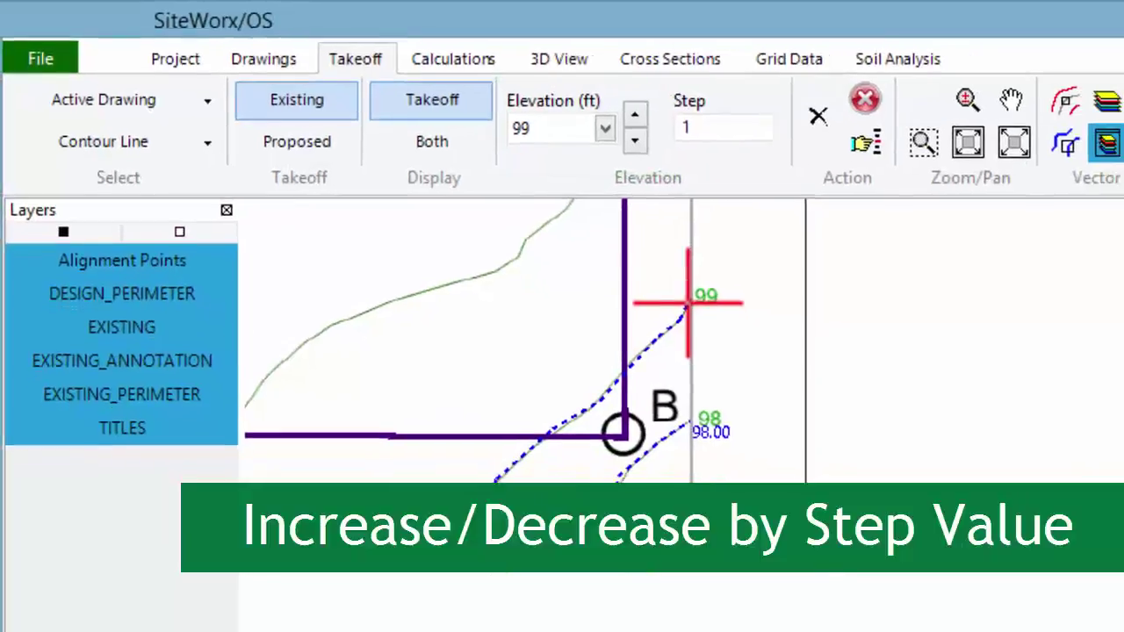
{"action": "right_click", "coordinate": [598, 260]}
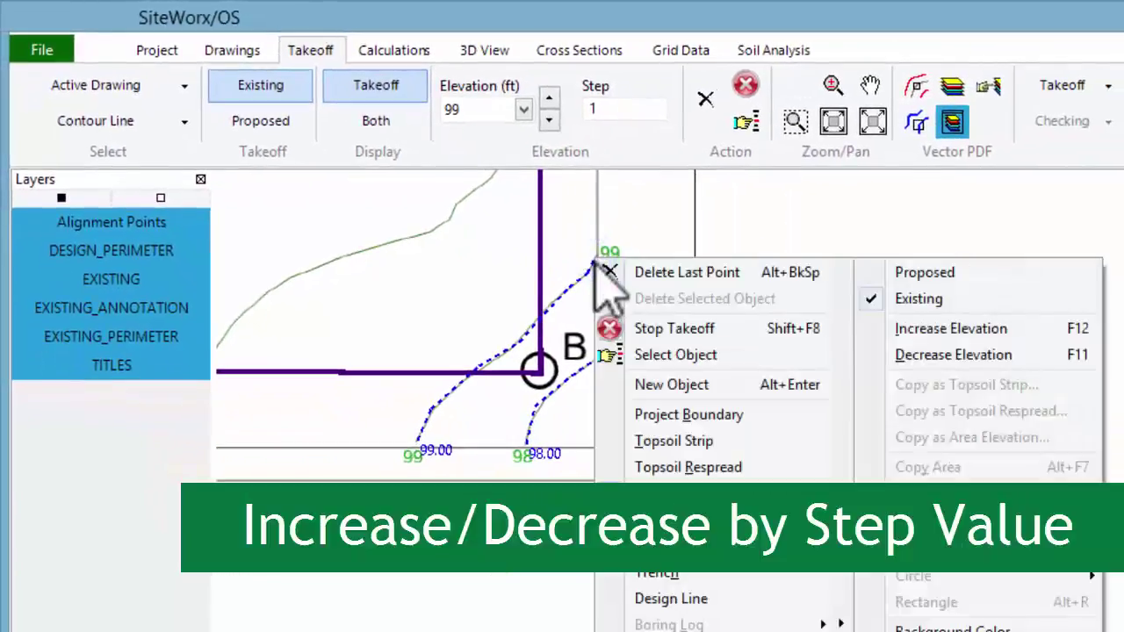
{"action": "left_click", "coordinate": [865, 328]}
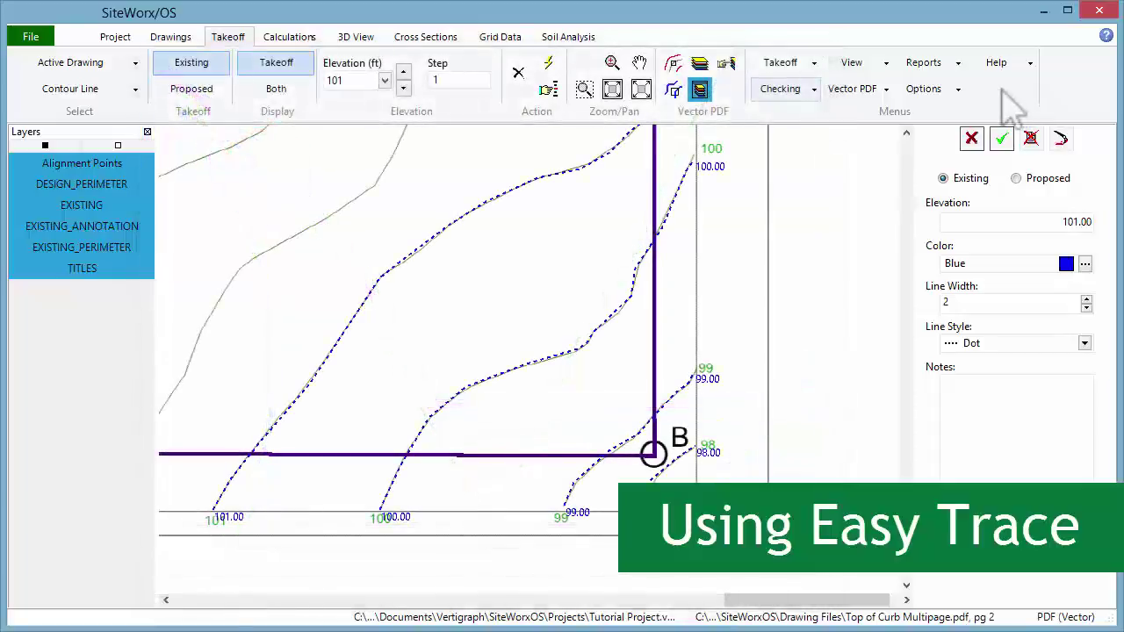
- Enable Easy Trace and choose Background Color from the takeoff actions
{"action": "left_click", "coordinate": [958, 88]}
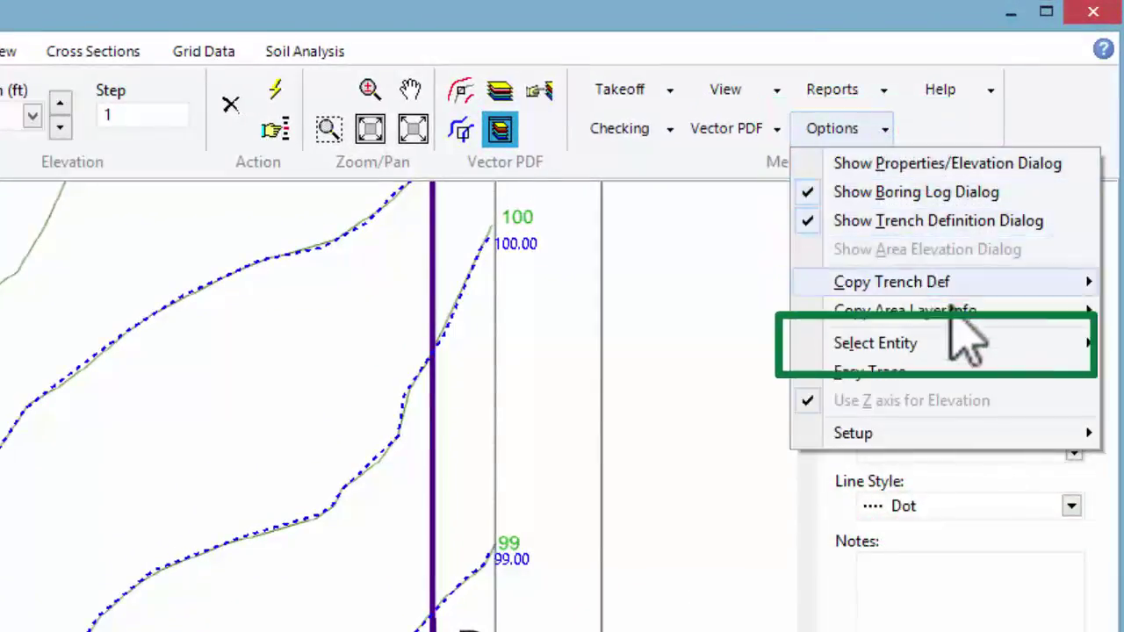
{"action": "left_click", "coordinate": [973, 367]}
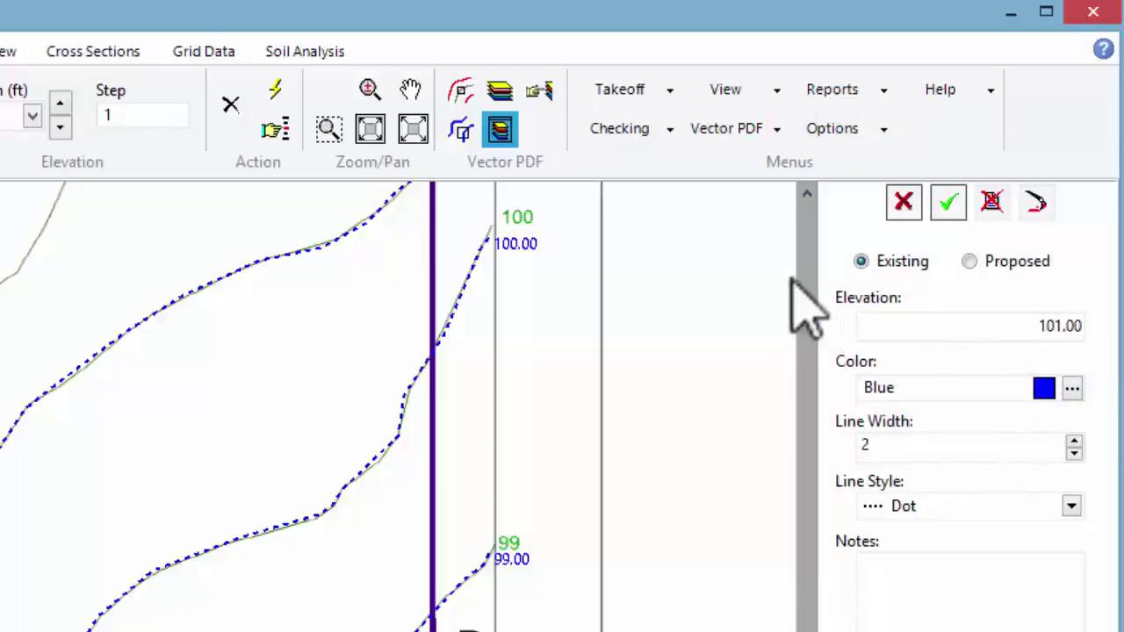
{"action": "left_click", "coordinate": [671, 91]}
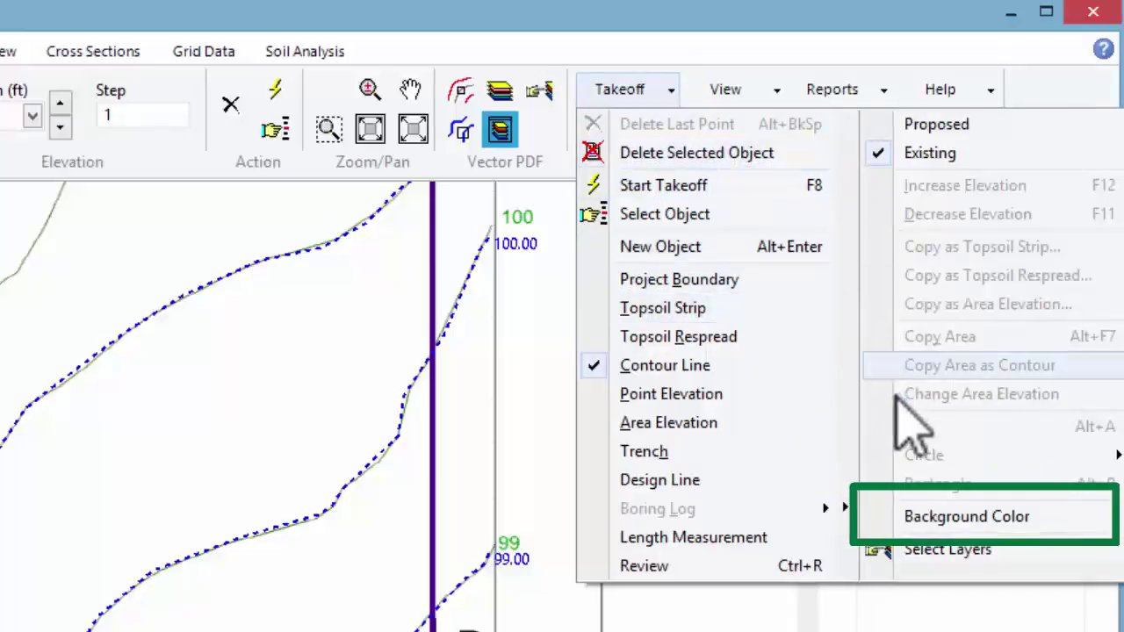
{"action": "left_click", "coordinate": [929, 517]}
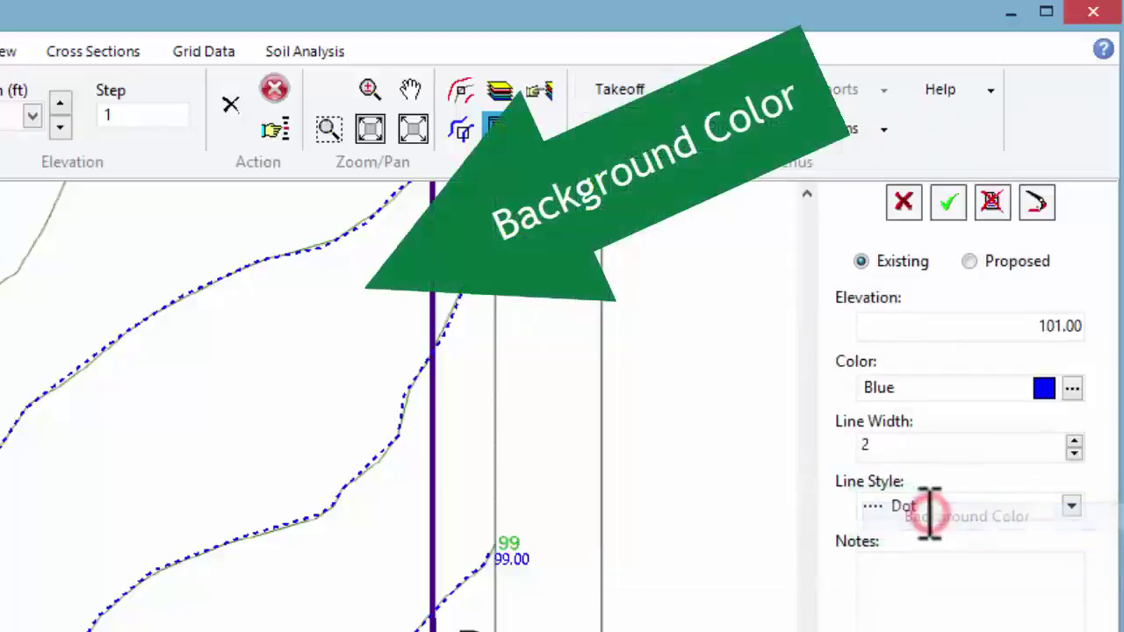
- Sample the drawing's background colour and start tracing the 102 contour from its label
{"action": "left_click", "coordinate": [304, 316]}
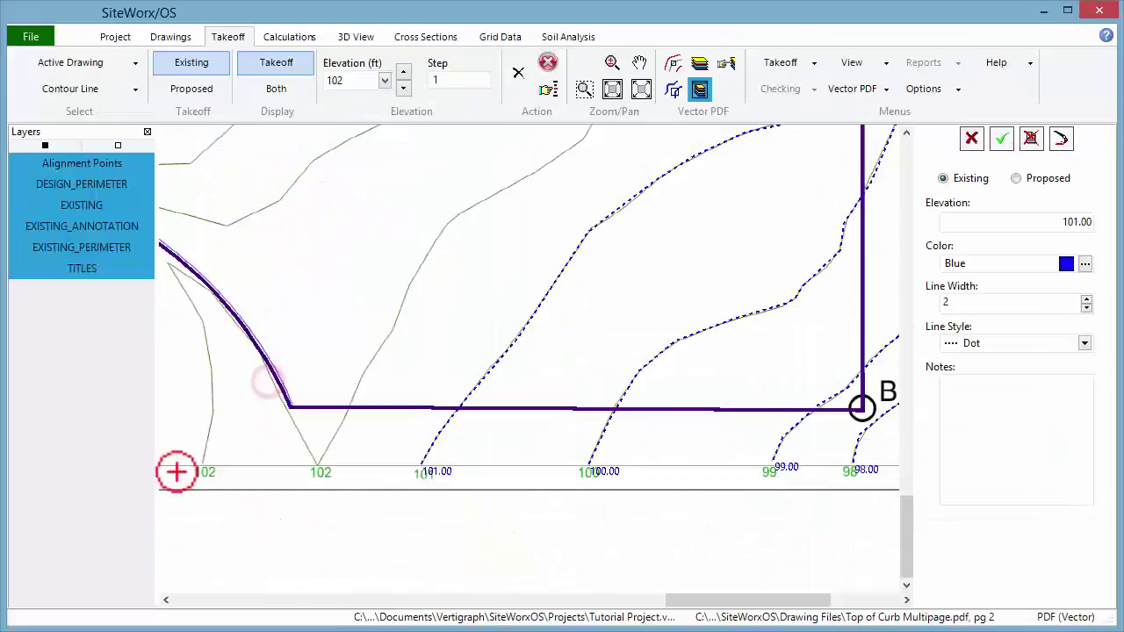
{"action": "left_click", "coordinate": [181, 412]}
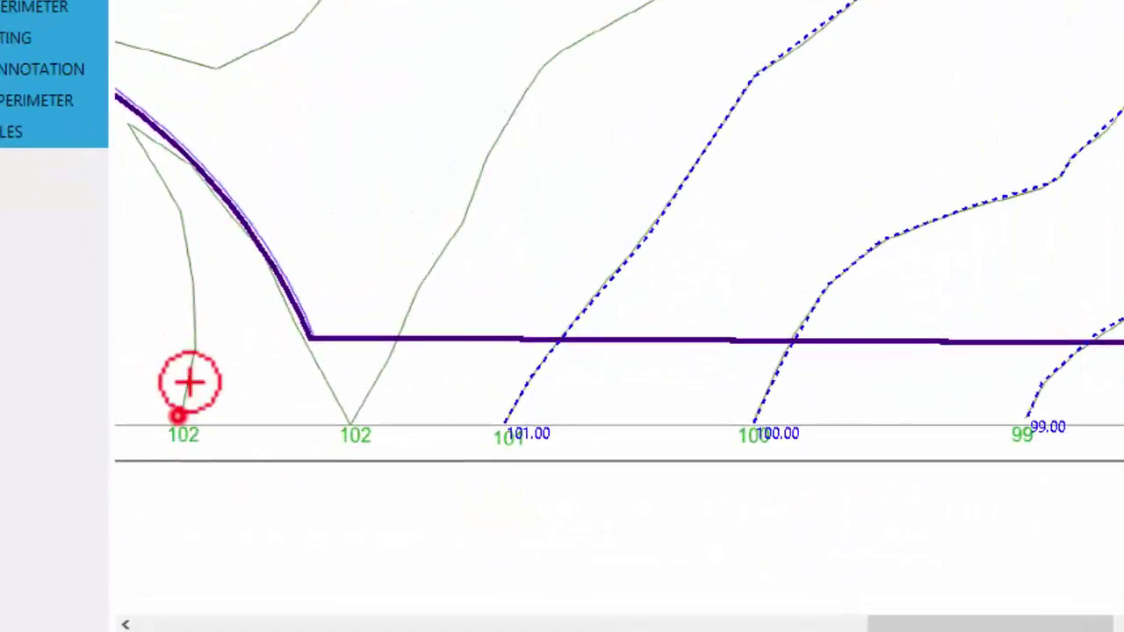
{"action": "left_click", "coordinate": [195, 343]}
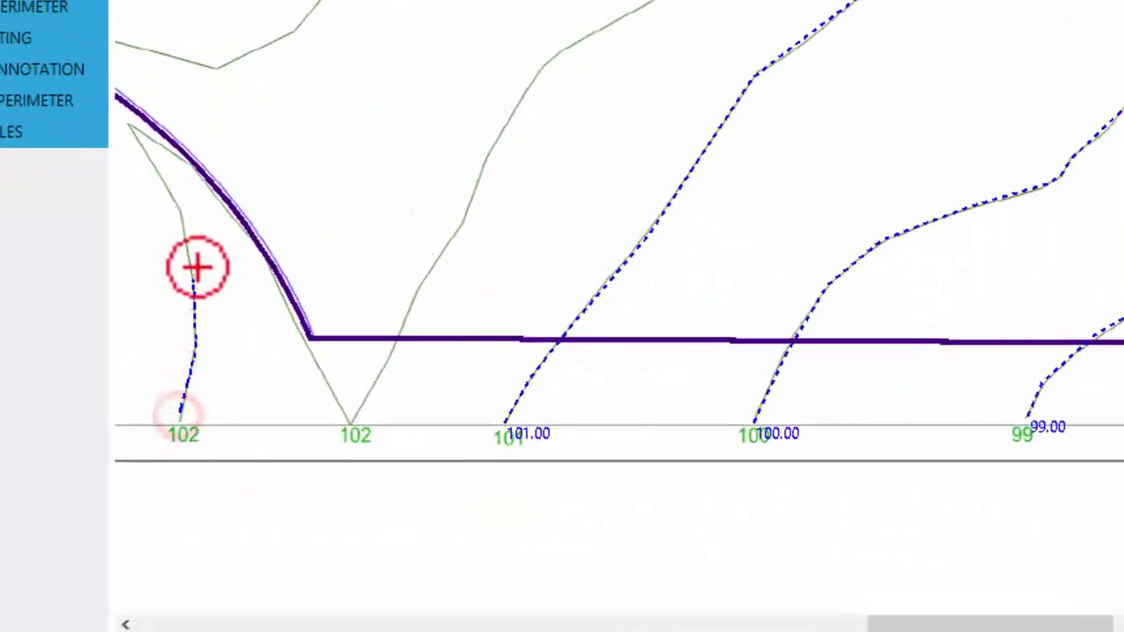
{"action": "left_click", "coordinate": [128, 125]}
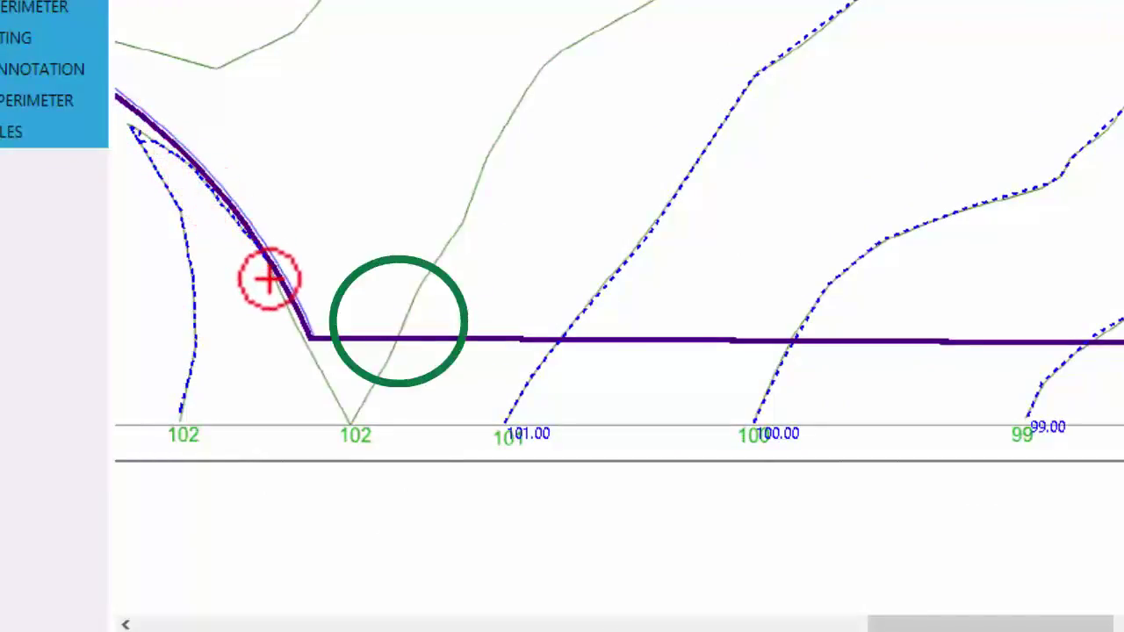
{"action": "left_click", "coordinate": [348, 423]}
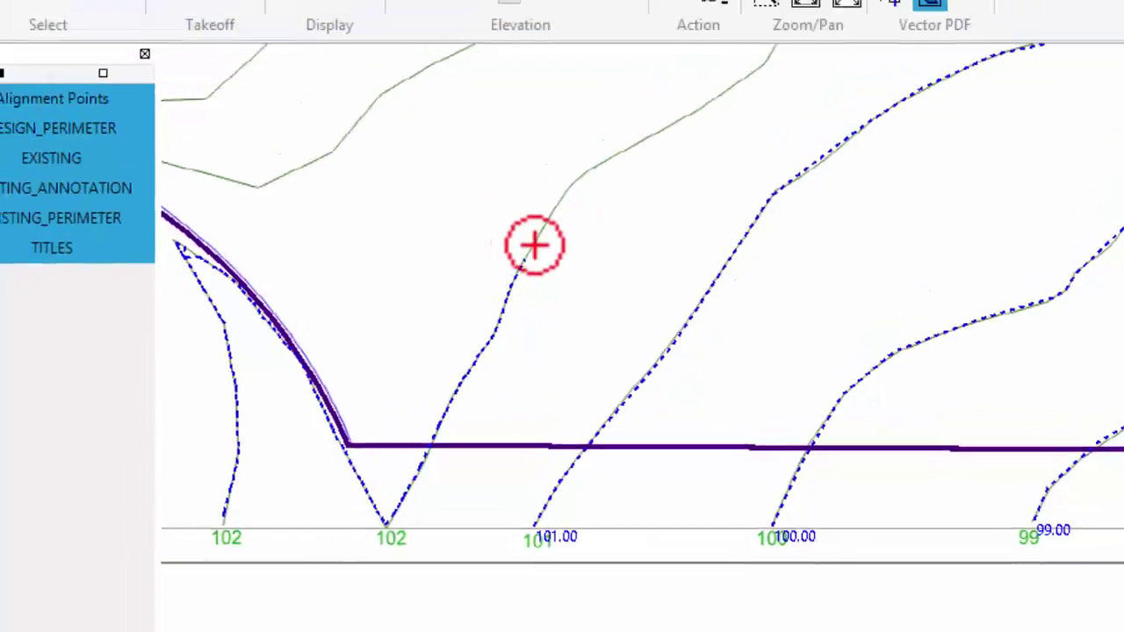
{"action": "left_click", "coordinate": [552, 60]}
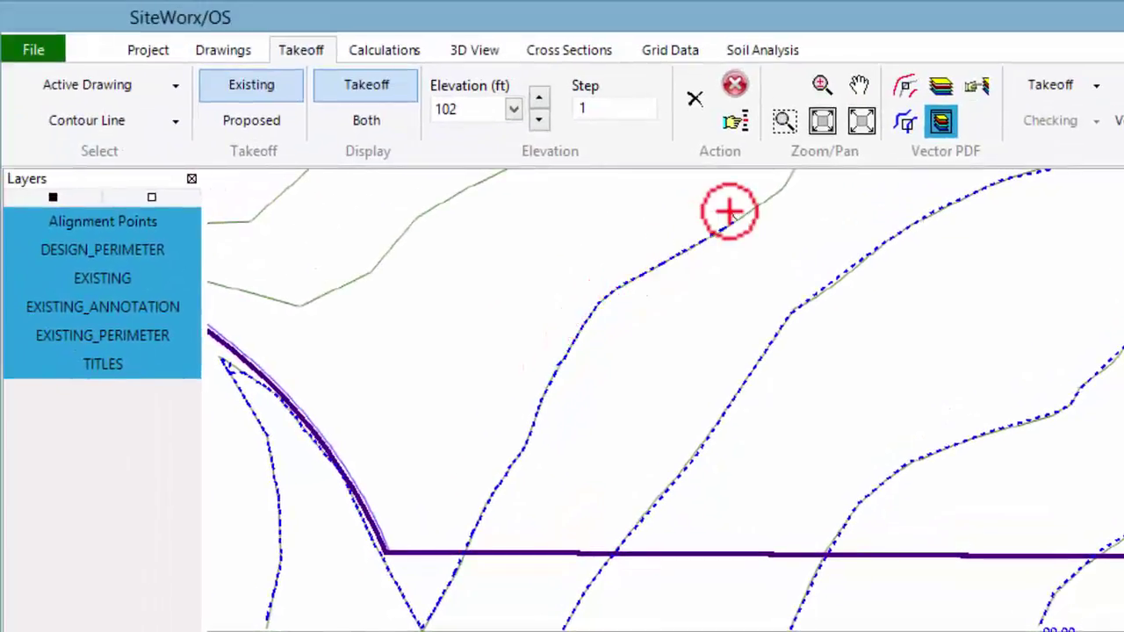
- Continue the 102 contour up the plan and delete the overshooting last point
{"action": "middle_click_drag", "start_coordinate": [747, 278], "coordinate": [520, 508]}
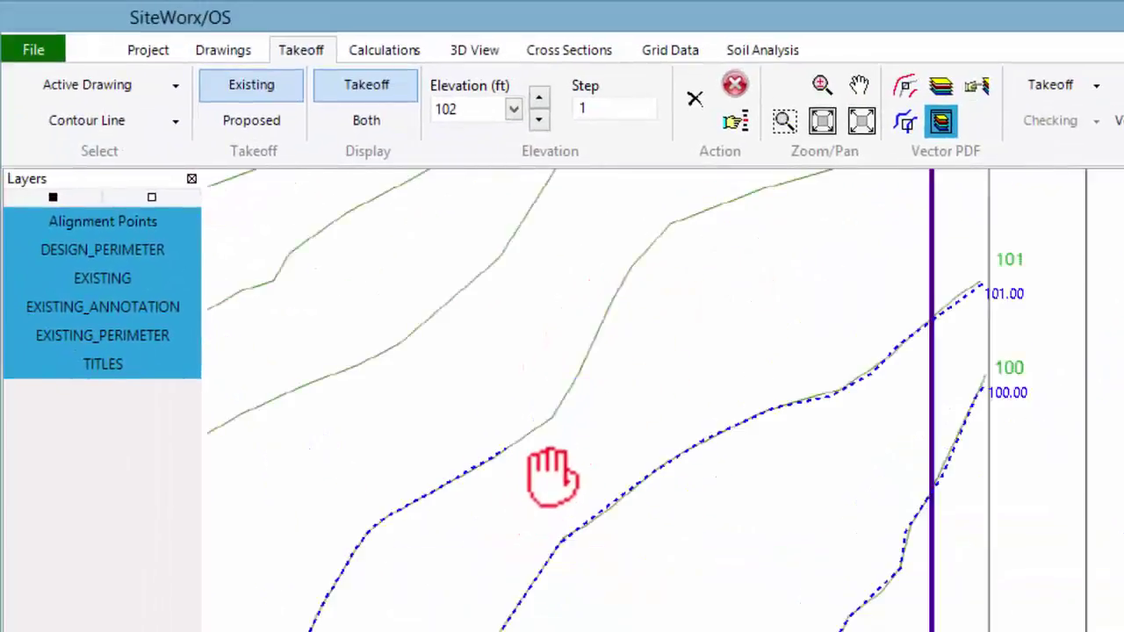
{"action": "left_click", "coordinate": [532, 424]}
{"action": "left_click", "coordinate": [543, 351]}
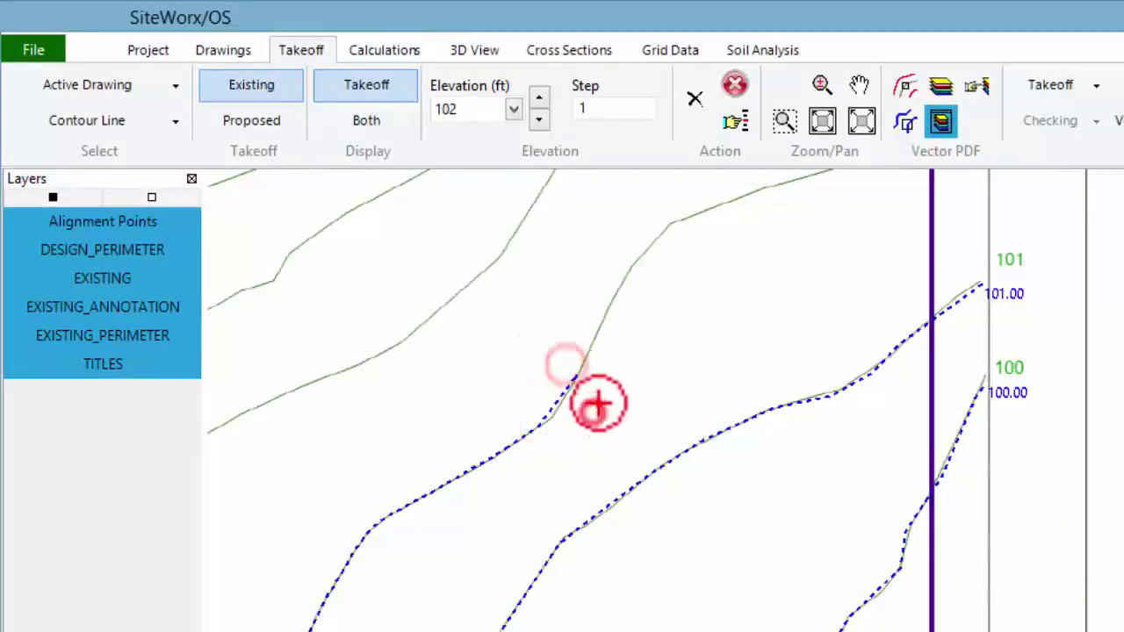
{"action": "left_click", "coordinate": [600, 303]}
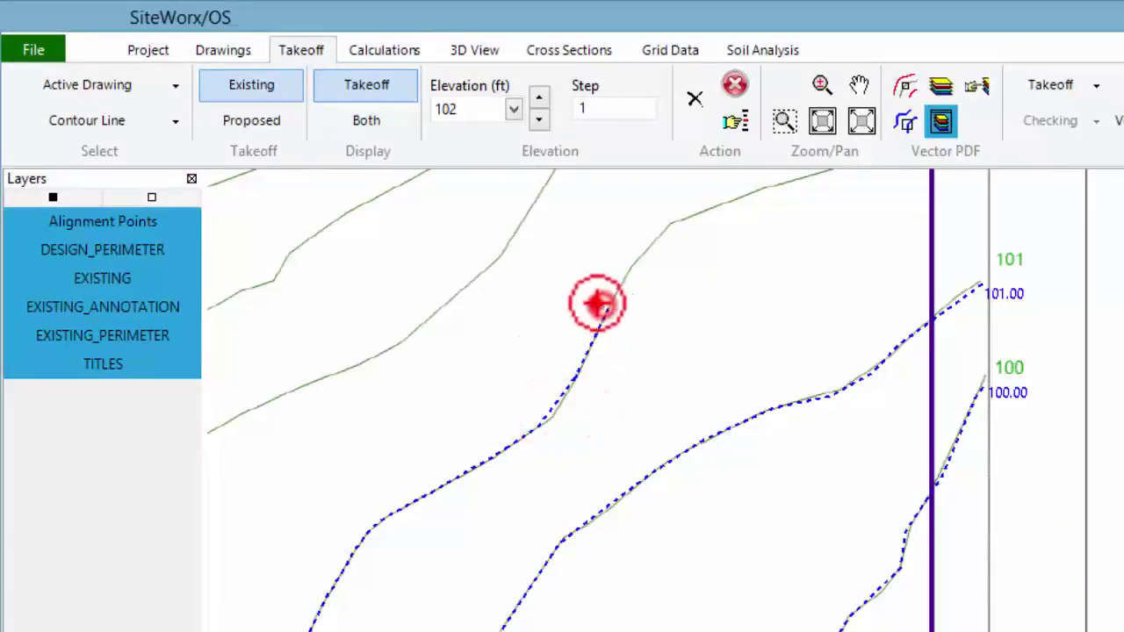
{"action": "left_click", "coordinate": [710, 220]}
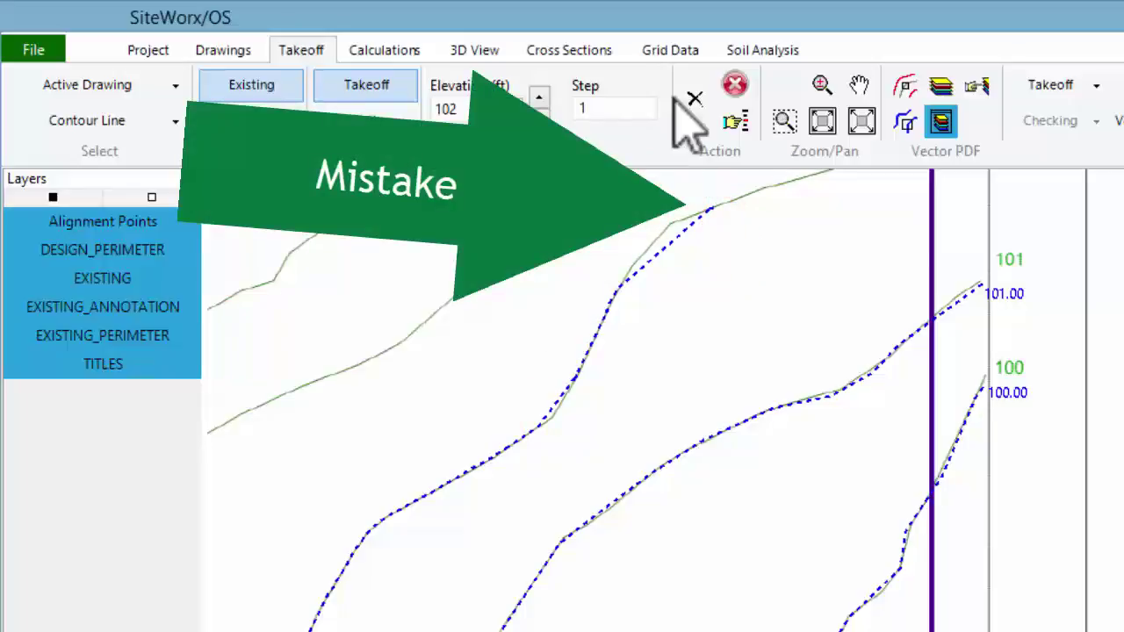
{"action": "left_click", "coordinate": [696, 101]}
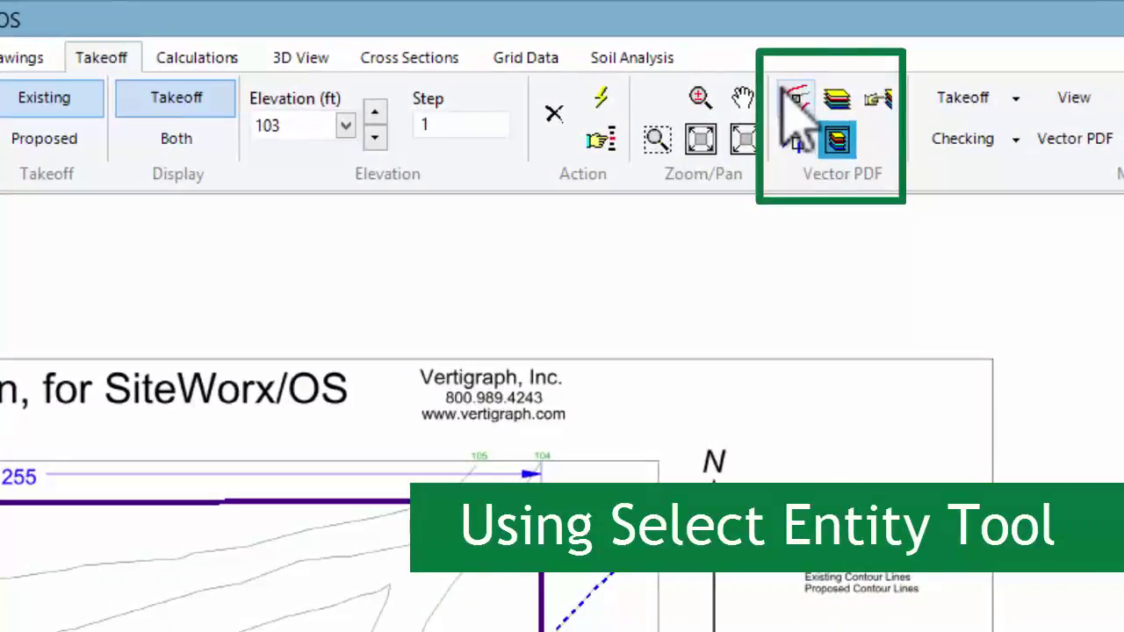
- With Select Entity, pick whole PDF contour lines and give them elevations up to 104 ft
{"action": "left_click", "coordinate": [795, 99]}
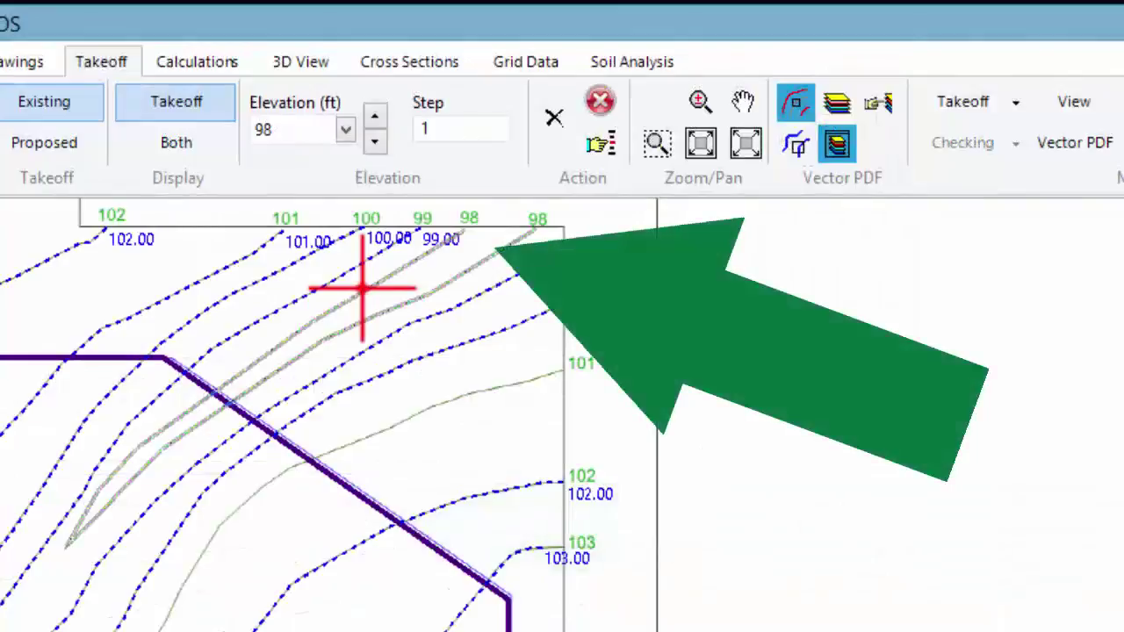
{"action": "left_click", "coordinate": [372, 296]}
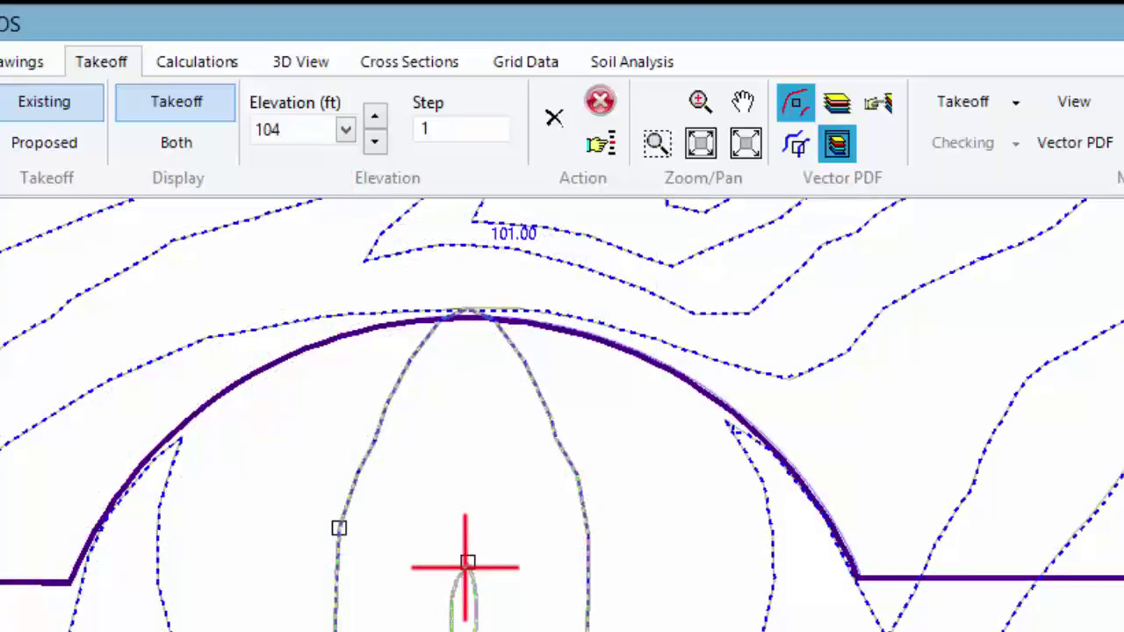
{"action": "left_click", "coordinate": [466, 565]}
- End the existing-contour takeoff, load Top of Curb page 1, and set takeoff to Proposed
{"action": "right_click", "coordinate": [492, 528]}
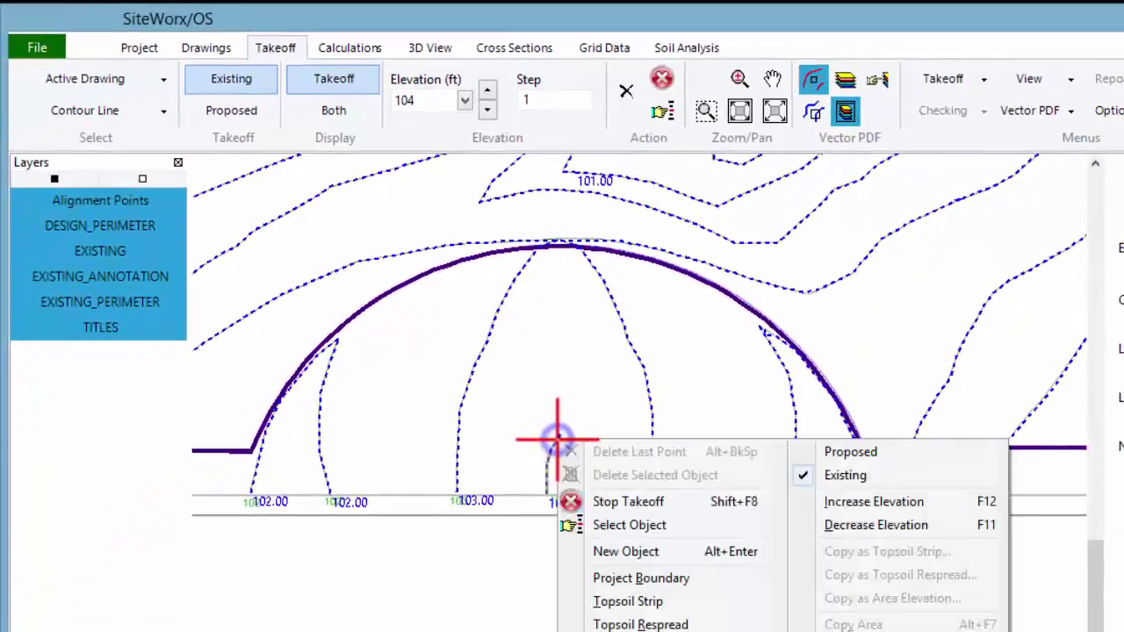
{"action": "left_click", "coordinate": [625, 501]}
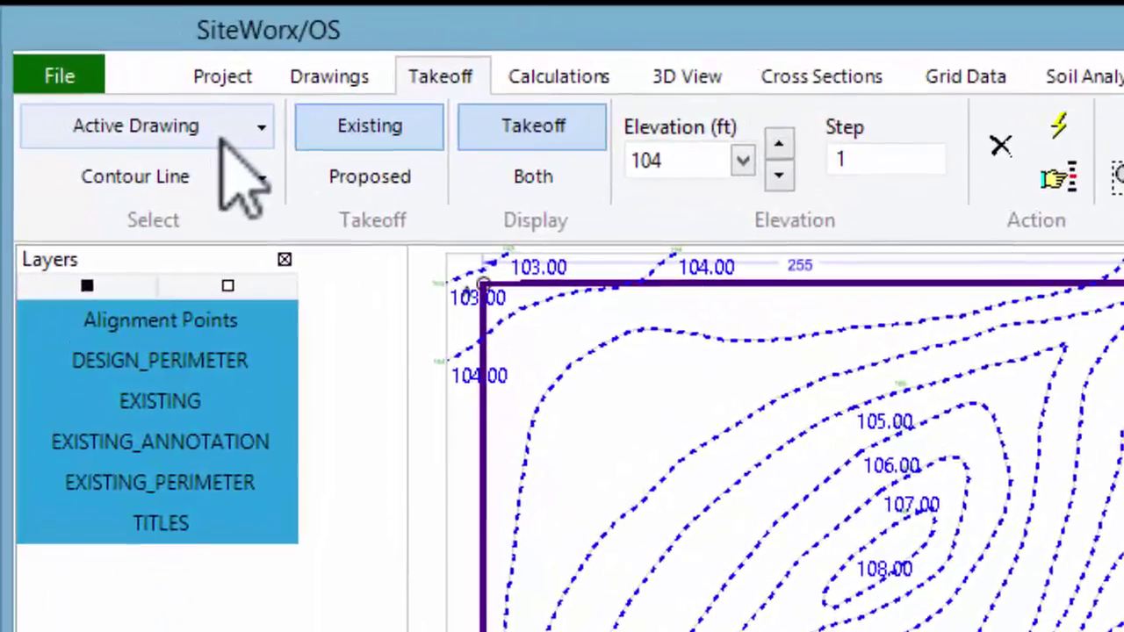
{"action": "left_click", "coordinate": [138, 86]}
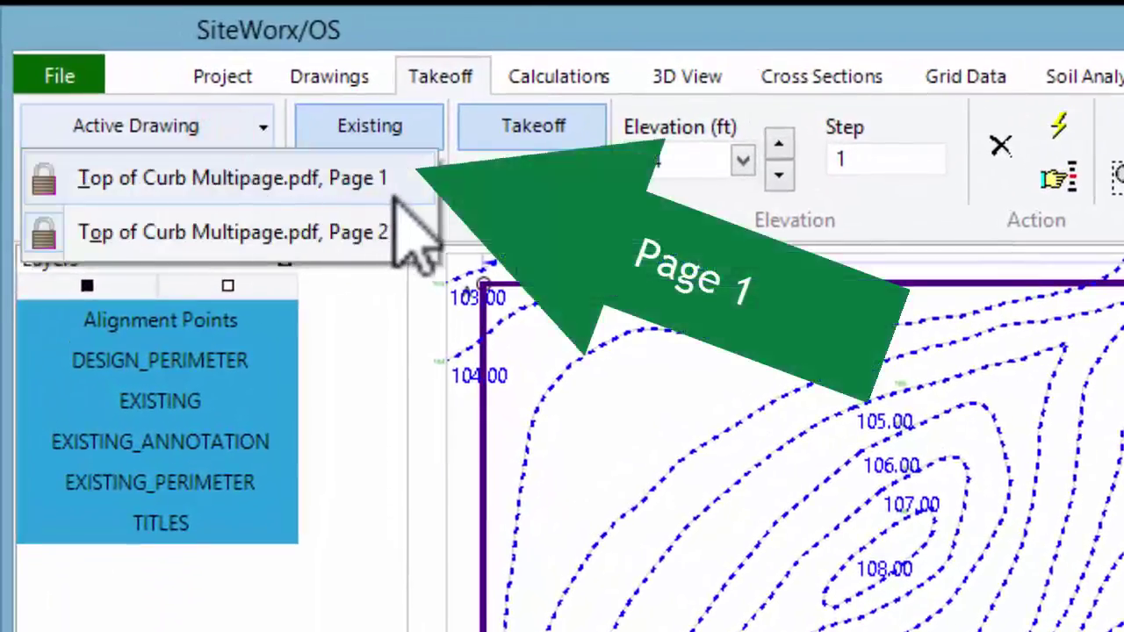
{"action": "left_click", "coordinate": [392, 200]}
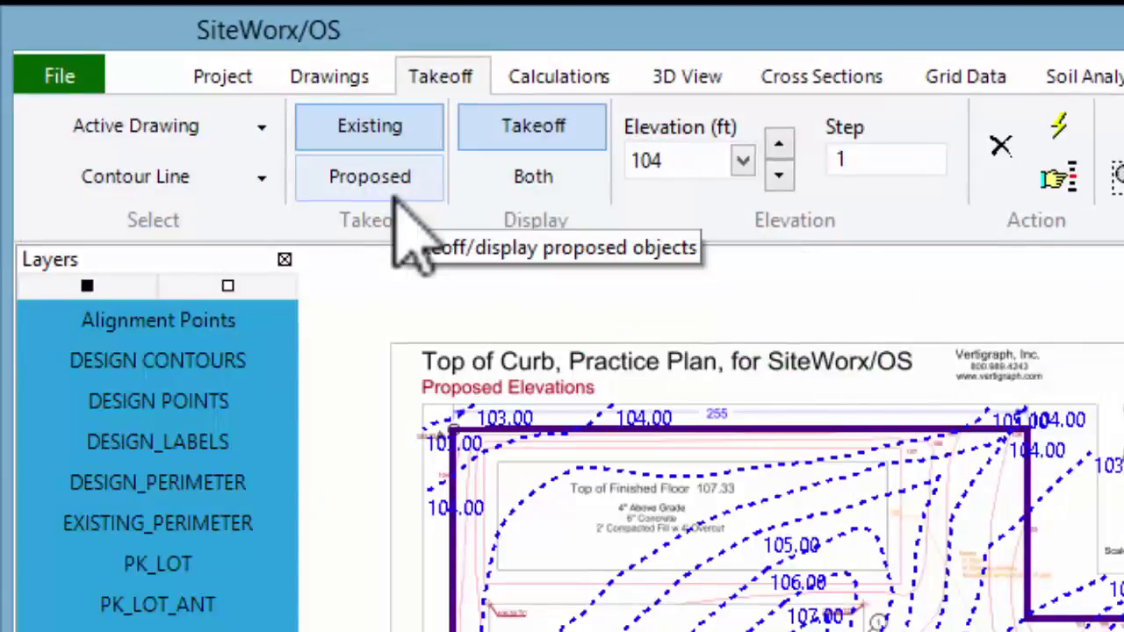
{"action": "left_click", "coordinate": [422, 181]}
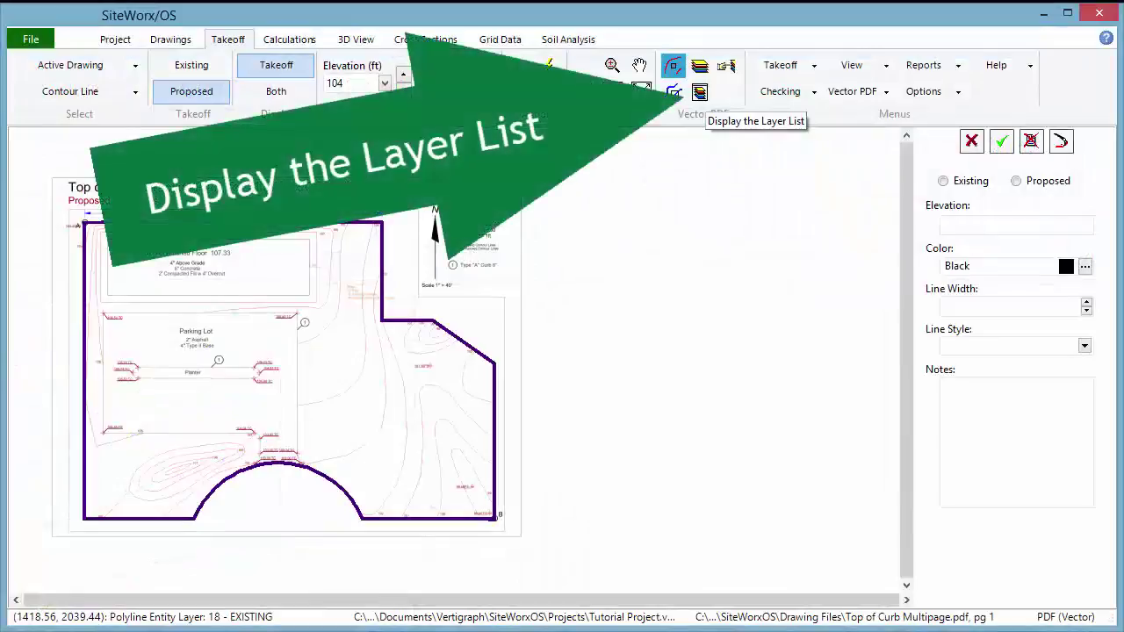
- Show and widen the Layers list, toggle all 13 layers off, then turn every layer back on
{"action": "left_click", "coordinate": [701, 94]}
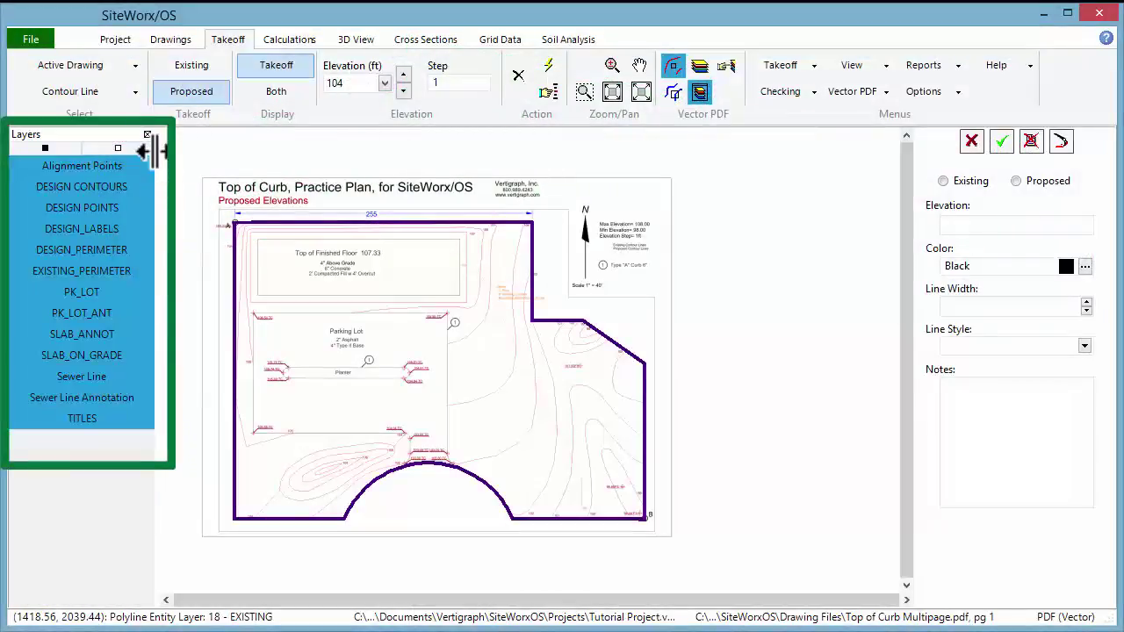
{"action": "left_click_drag", "start_coordinate": [152, 152], "coordinate": [140, 154]}
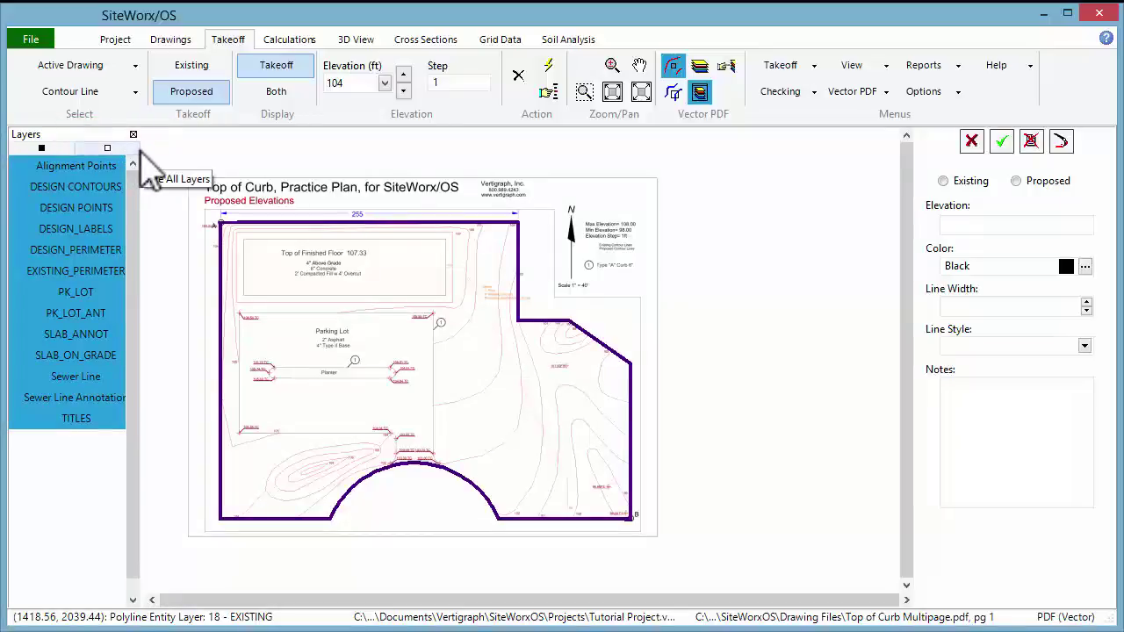
{"action": "left_click_drag", "start_coordinate": [140, 151], "coordinate": [159, 151]}
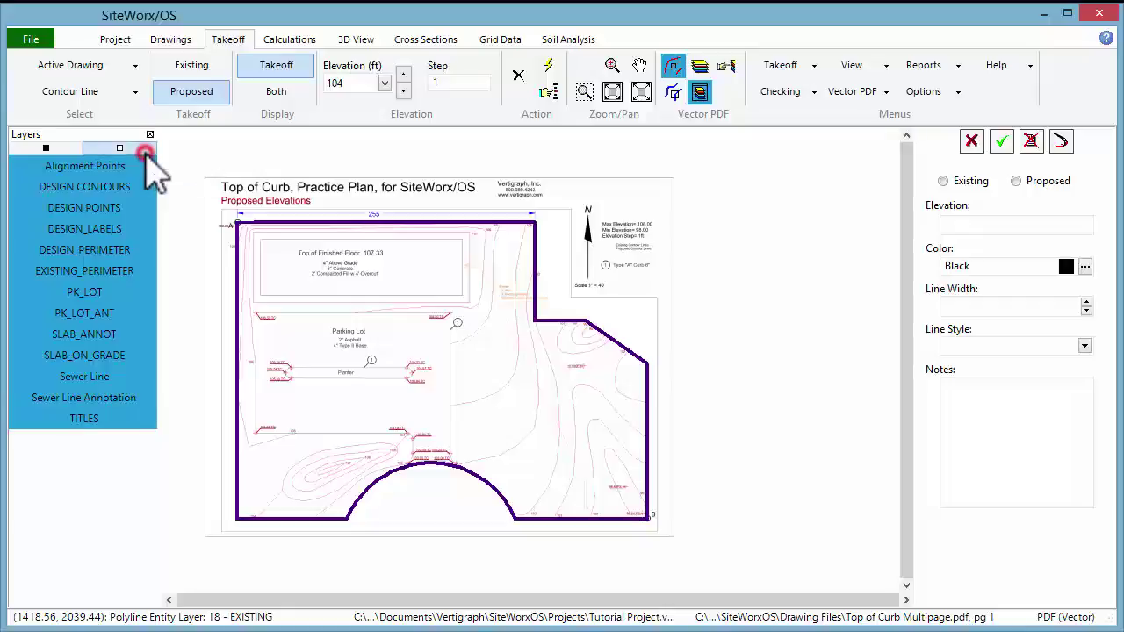
{"action": "left_click", "coordinate": [145, 152]}
{"action": "left_click", "coordinate": [125, 165]}
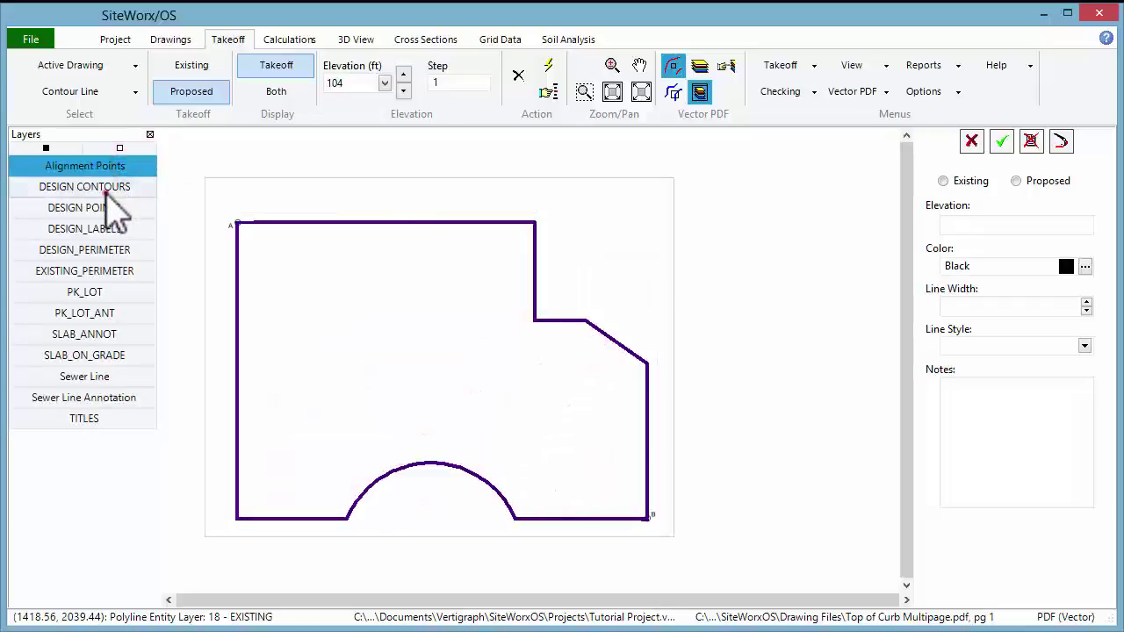
{"action": "left_click", "coordinate": [113, 187]}
{"action": "key", "text": "ctrl+a"}
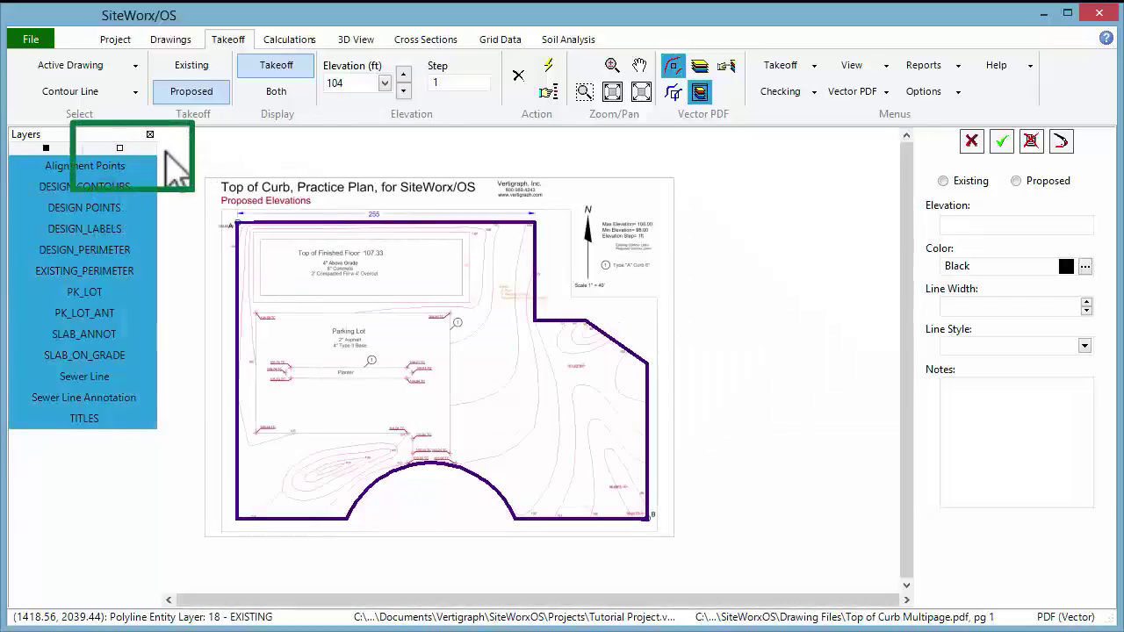
{"action": "left_click", "coordinate": [150, 147]}
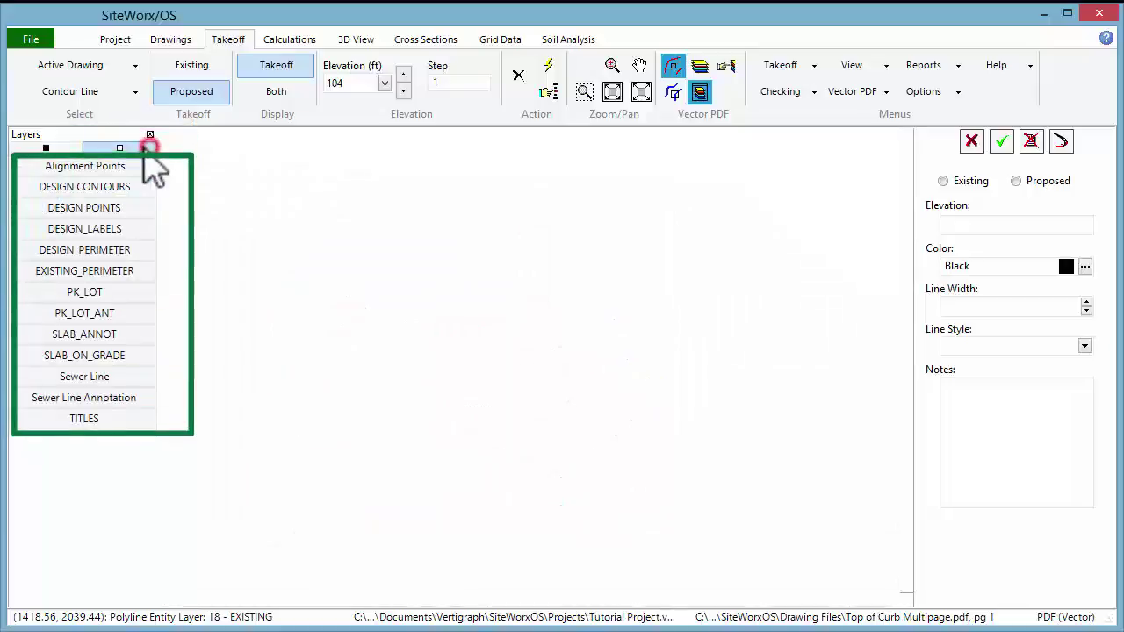
{"action": "left_click", "coordinate": [68, 147]}
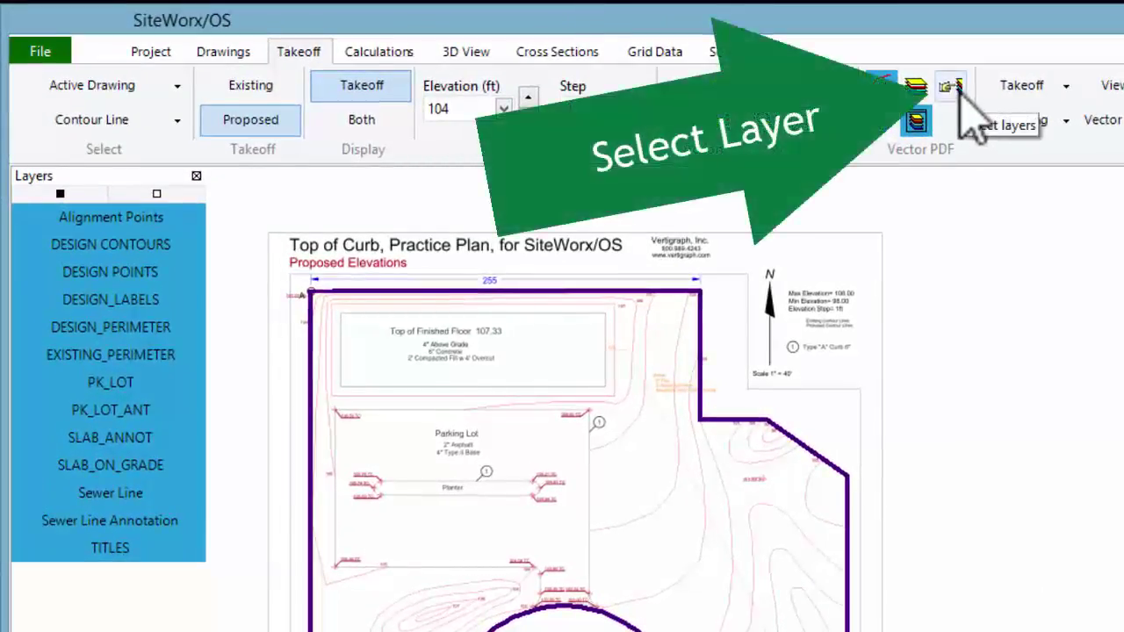
- Pick a contour on the plan and add the DESIGN CONTOURS layer to the display list
{"action": "left_click", "coordinate": [954, 89]}
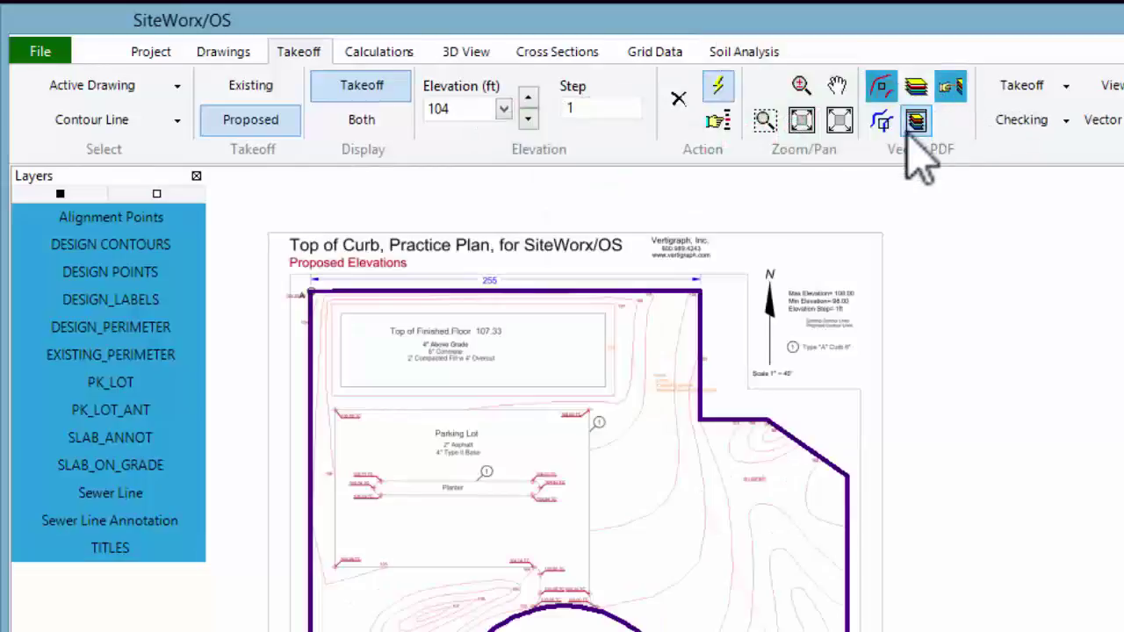
{"action": "left_click", "coordinate": [676, 312]}
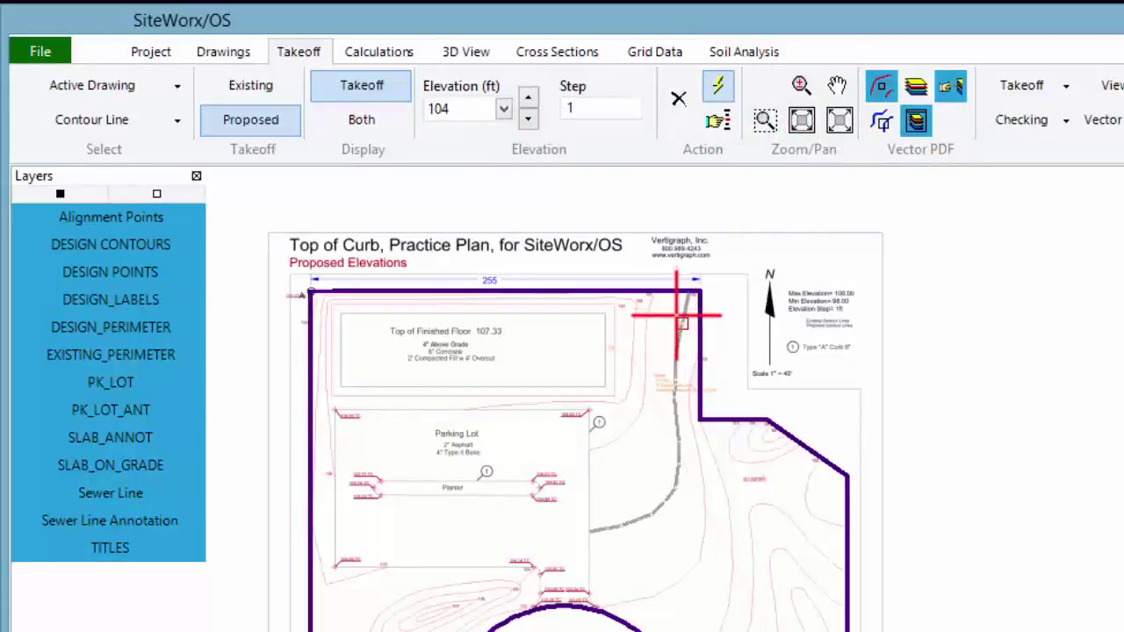
{"action": "right_click", "coordinate": [677, 315]}
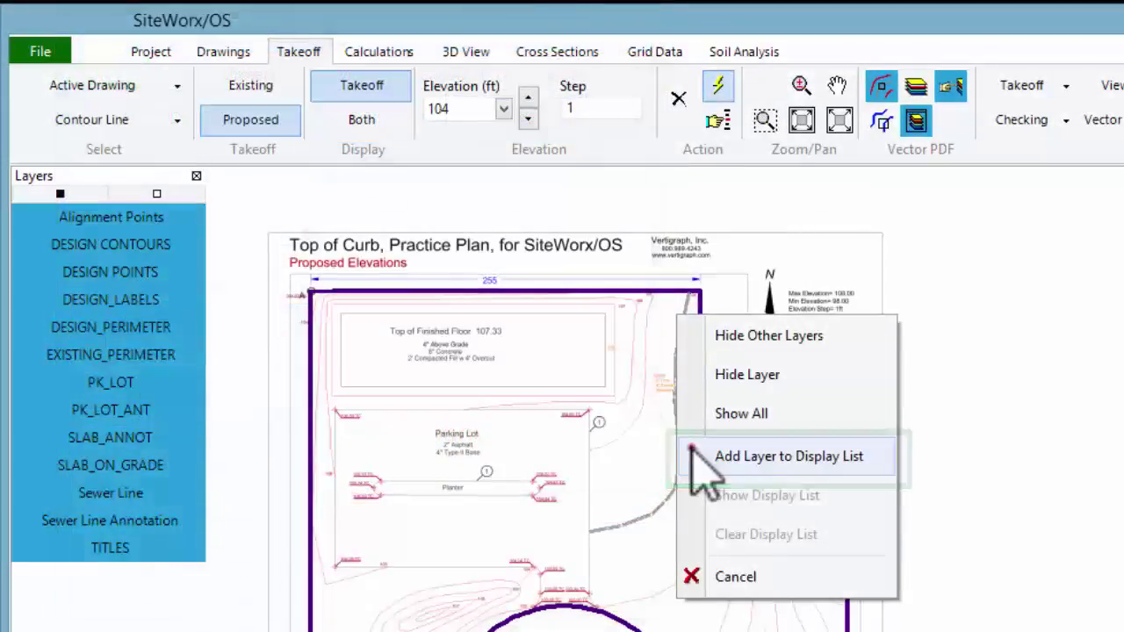
{"action": "left_click", "coordinate": [703, 464]}
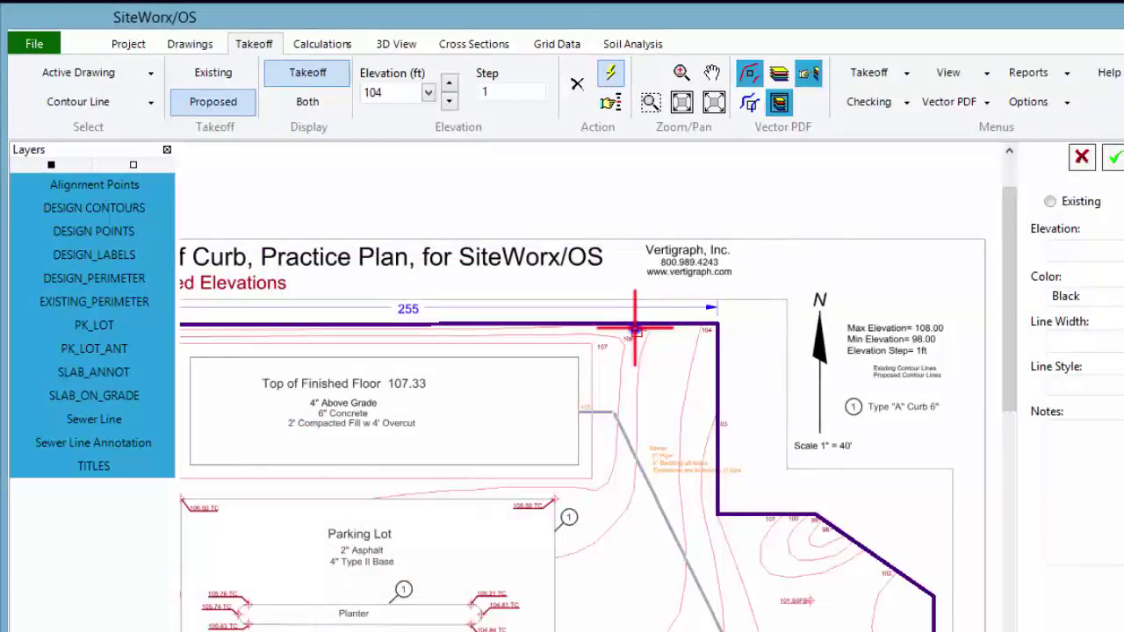
- Add the DESIGN_LABELS layer to the display list and show only display-list layers
{"action": "right_click", "coordinate": [635, 329]}
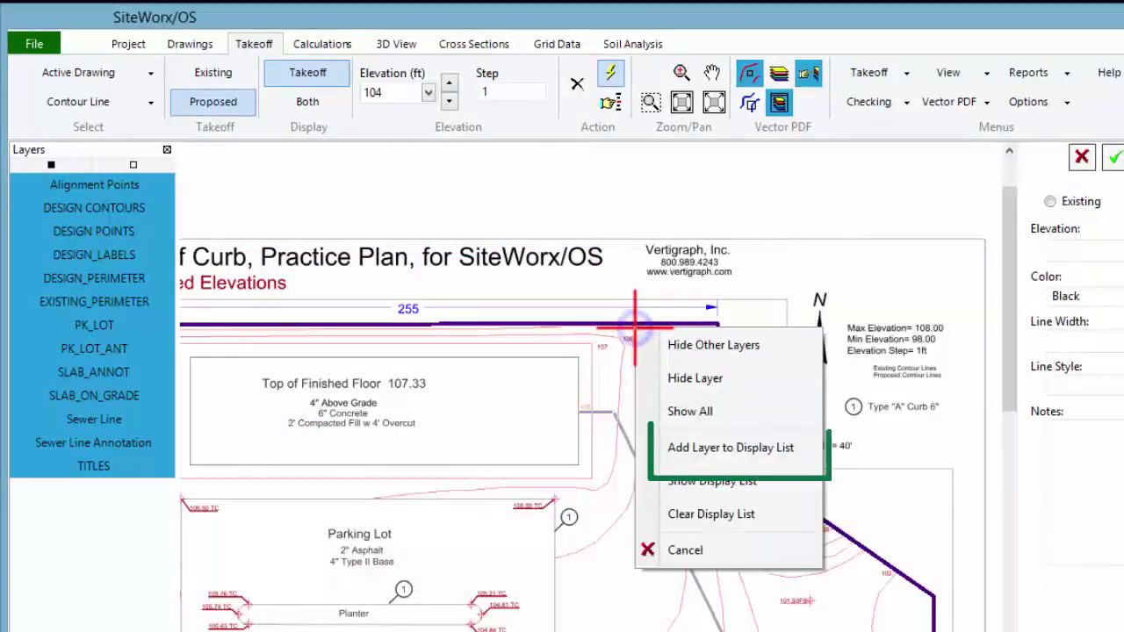
{"action": "left_click", "coordinate": [690, 448]}
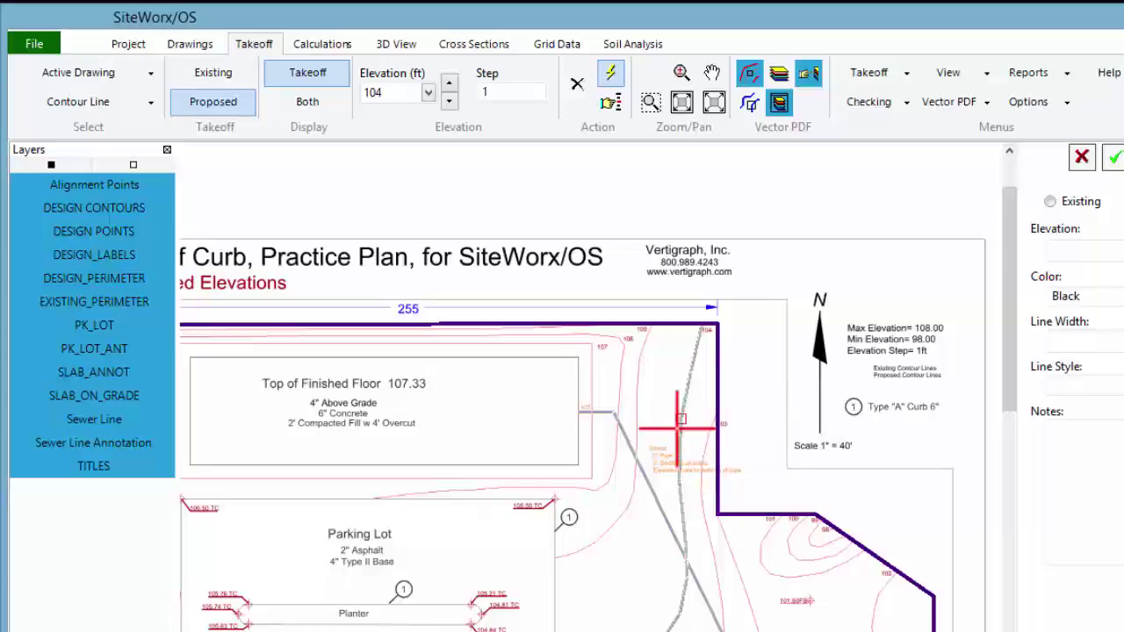
{"action": "right_click", "coordinate": [663, 382]}
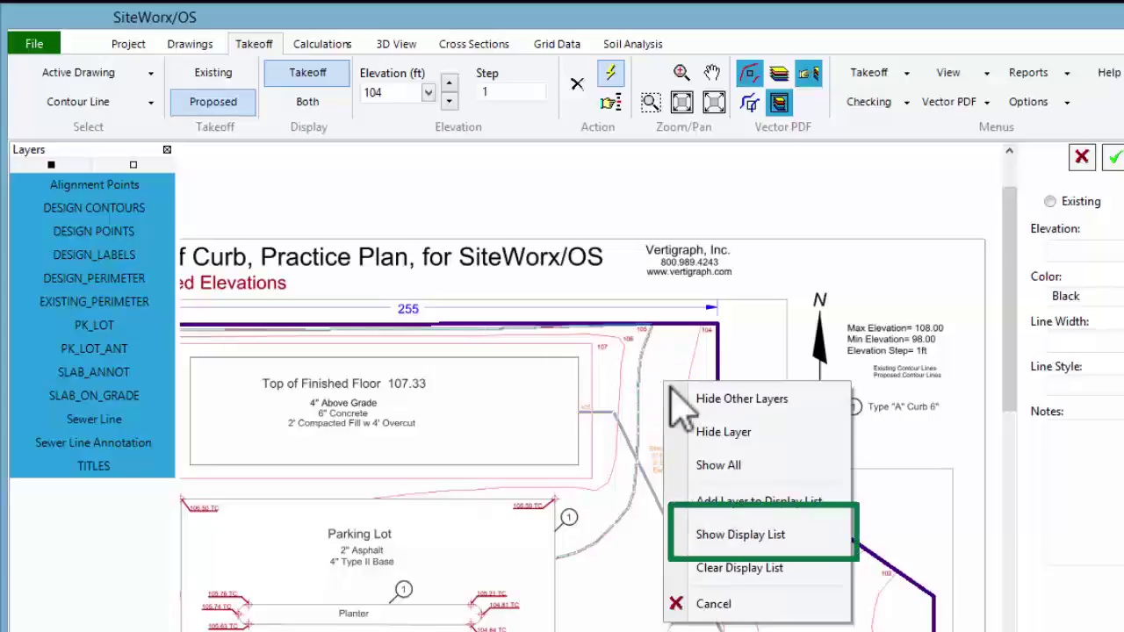
{"action": "left_click", "coordinate": [712, 535]}
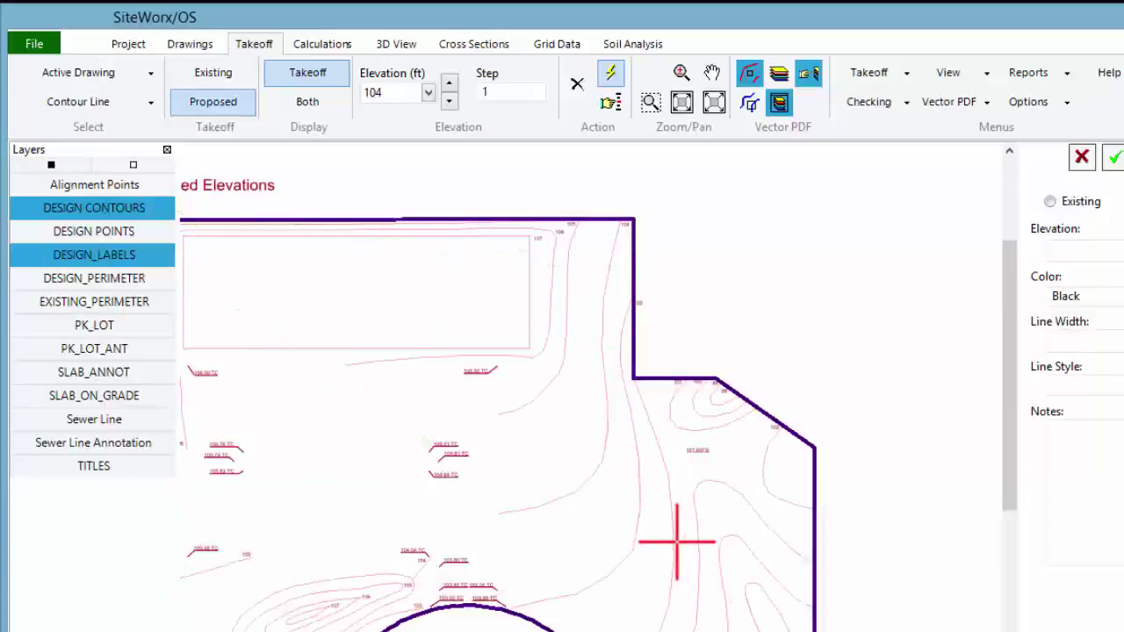
- End the contour takeoff, enable the Properties/Elevation dialog, and start a Point Elevation takeoff
{"action": "right_click", "coordinate": [615, 391]}
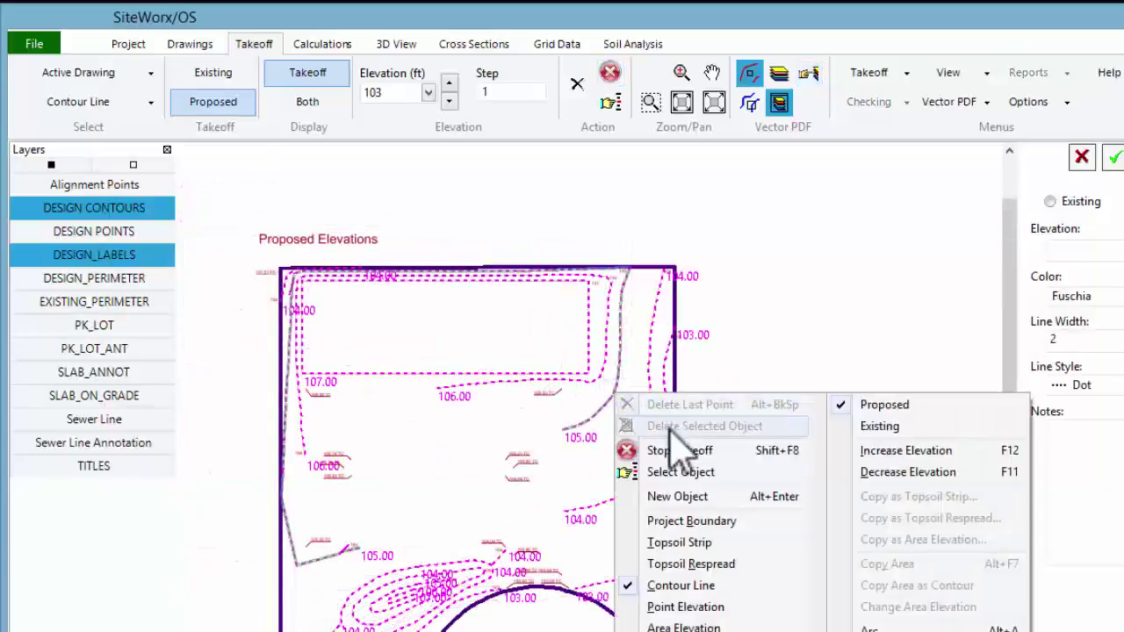
{"action": "left_click", "coordinate": [690, 451]}
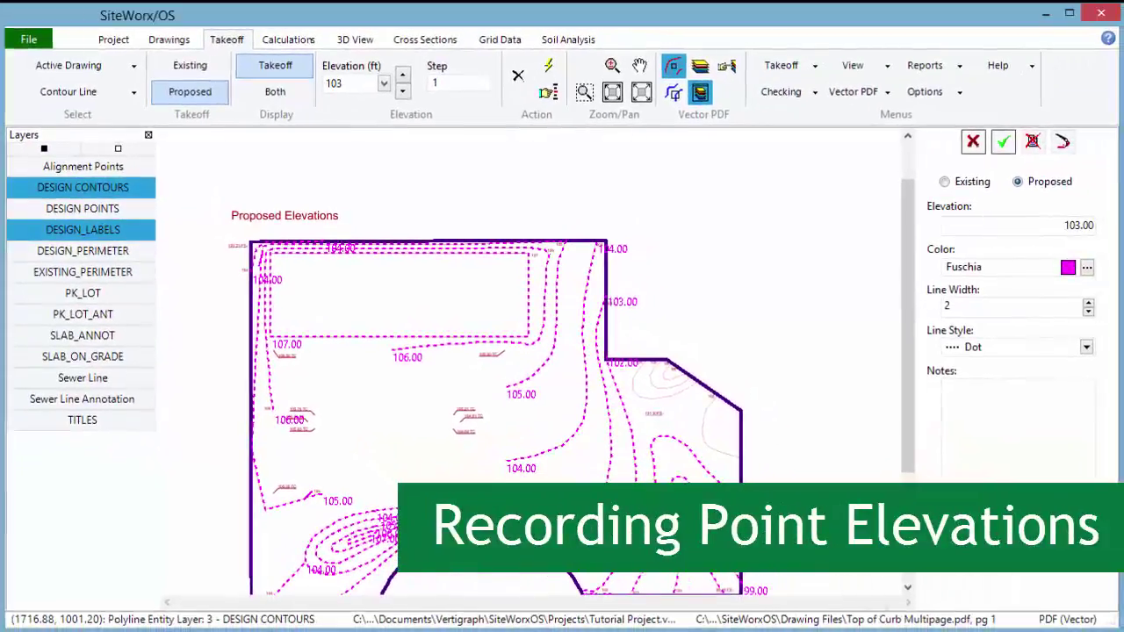
{"action": "left_click", "coordinate": [961, 94]}
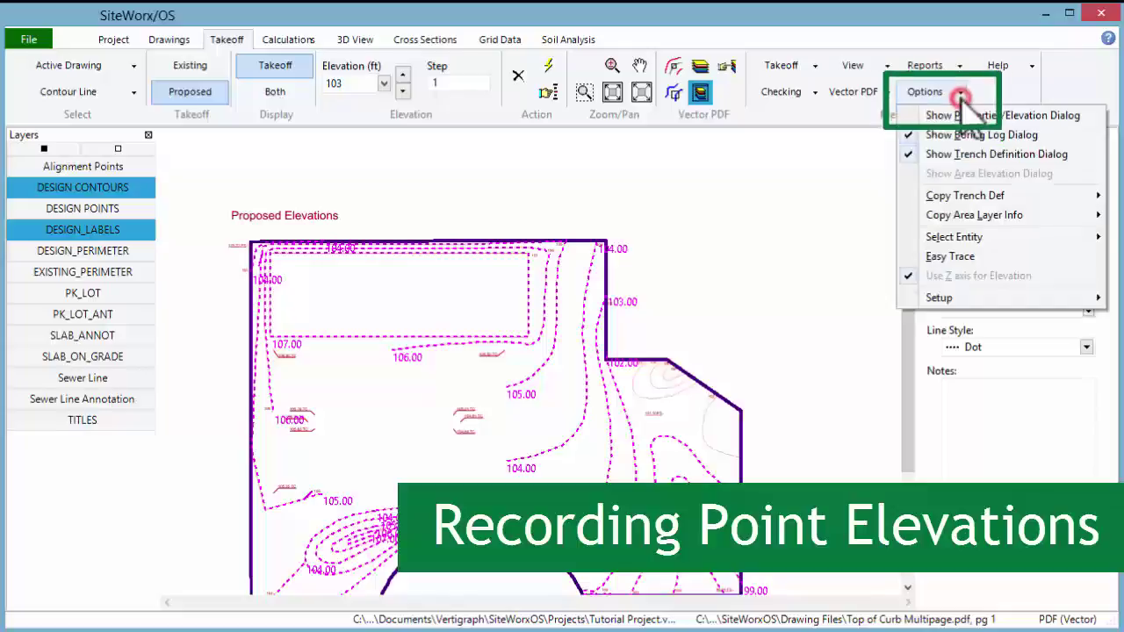
{"action": "left_click", "coordinate": [904, 115]}
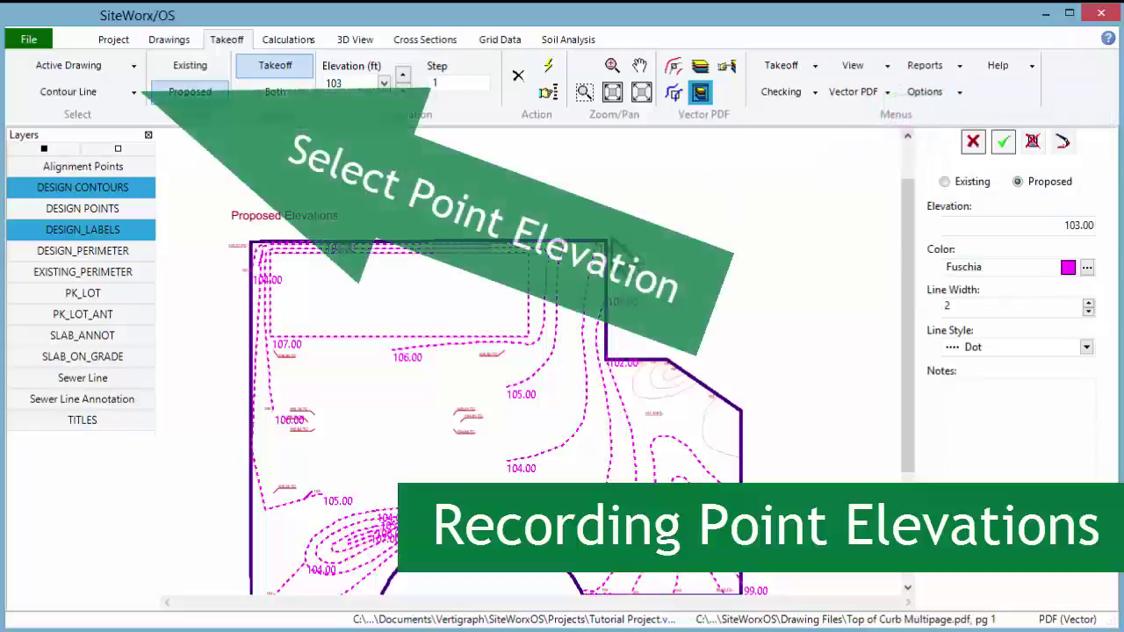
{"action": "left_click", "coordinate": [118, 96]}
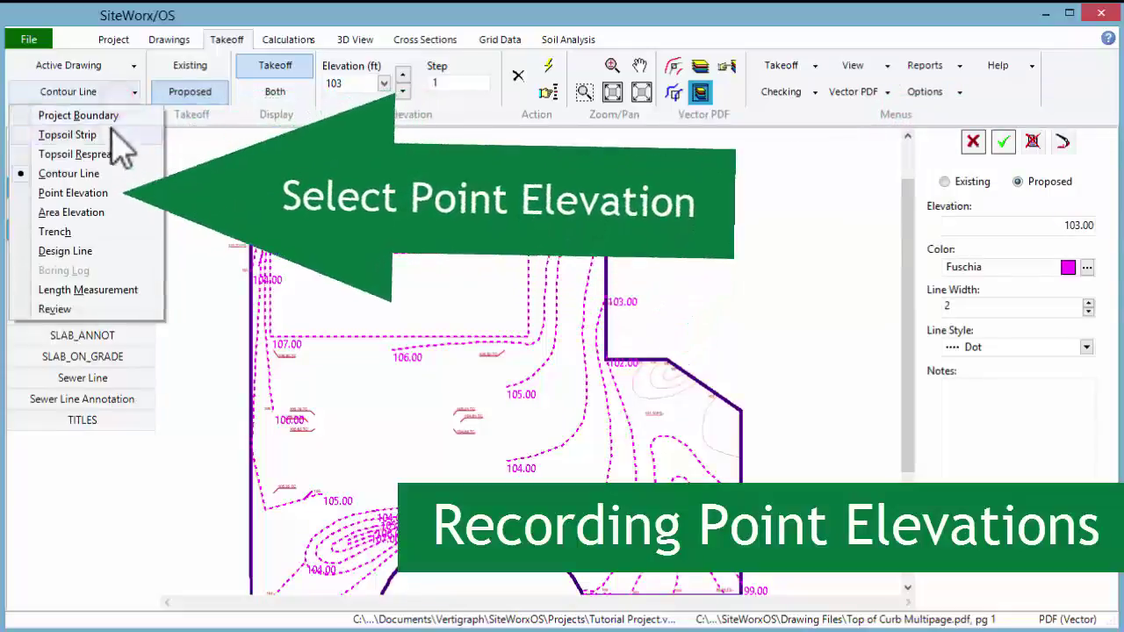
{"action": "left_click", "coordinate": [97, 192]}
{"action": "scroll", "coordinate": [299, 435], "scroll_direction": "up", "scroll_amount": 3}
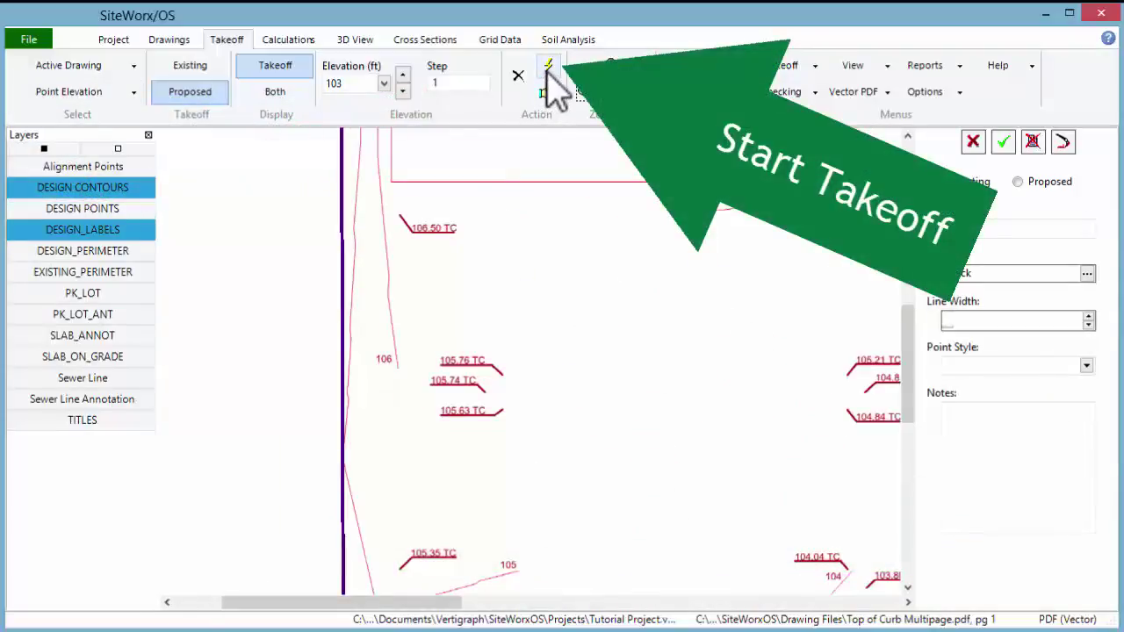
{"action": "left_click", "coordinate": [548, 66]}
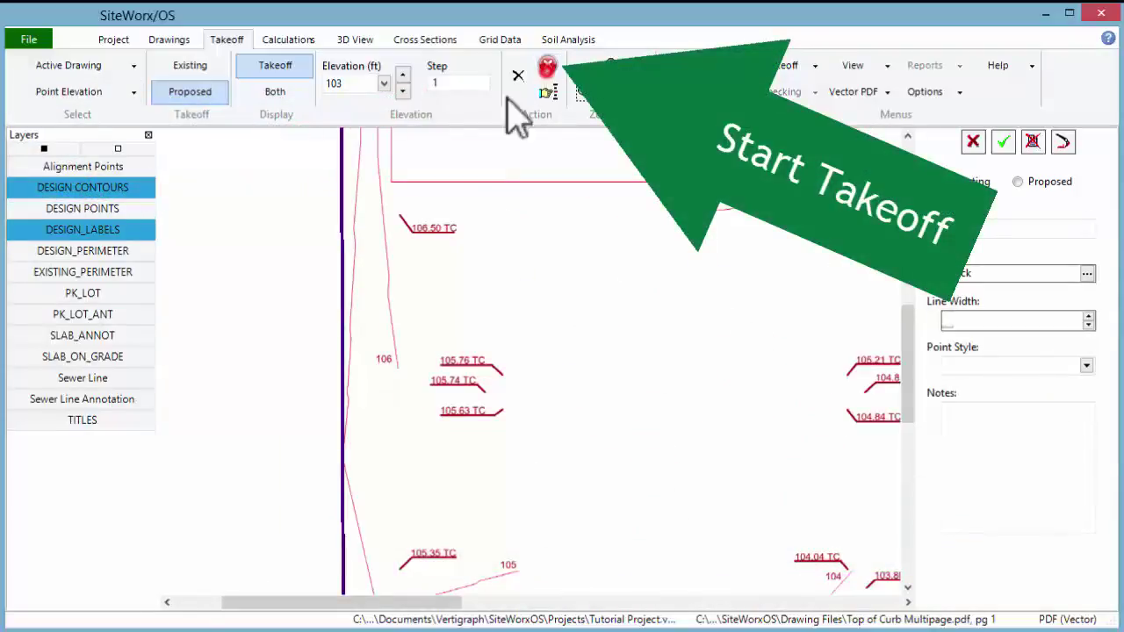
- Place proposed points at 106.5 and 105.76 ft on the top-of-curb spots
{"action": "left_click", "coordinate": [398, 213]}
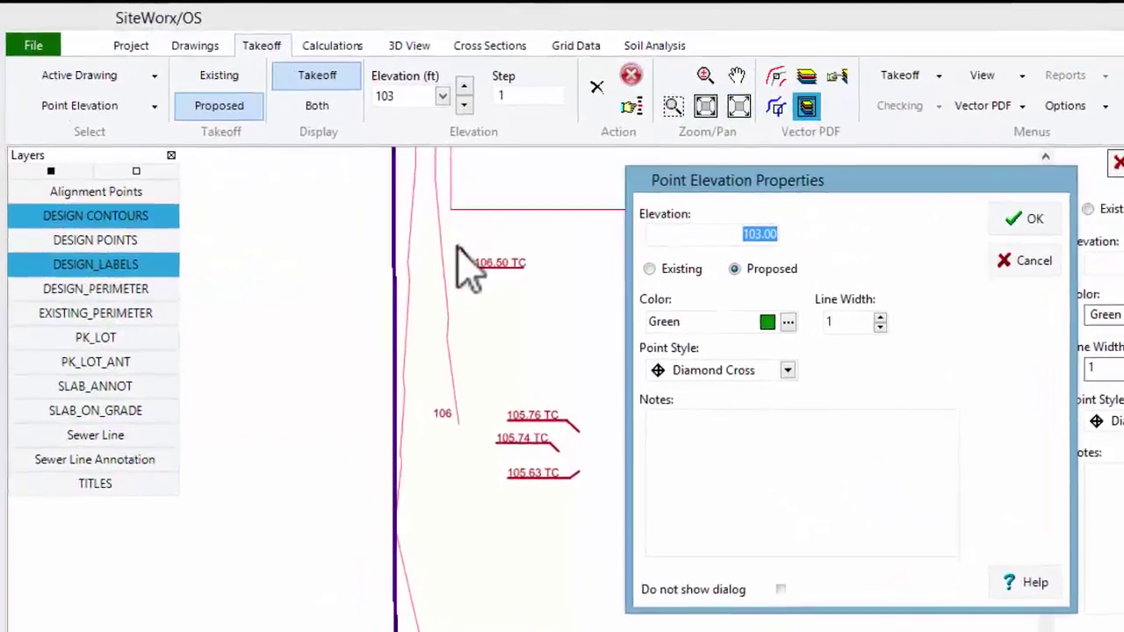
{"action": "type", "text": "10"}
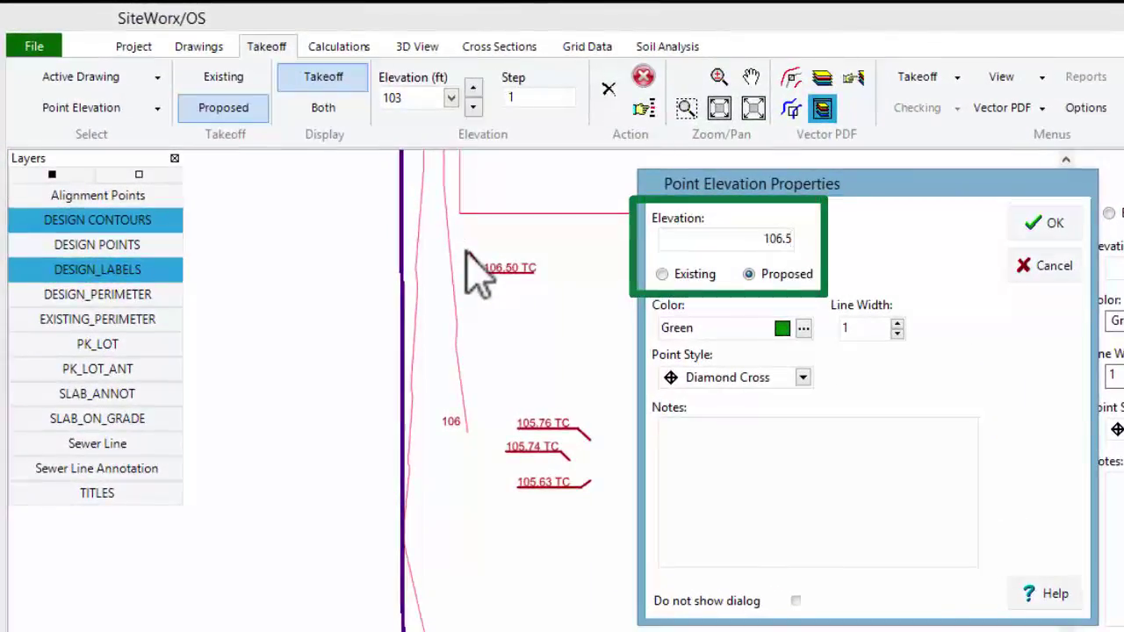
{"action": "key", "text": "Return"}
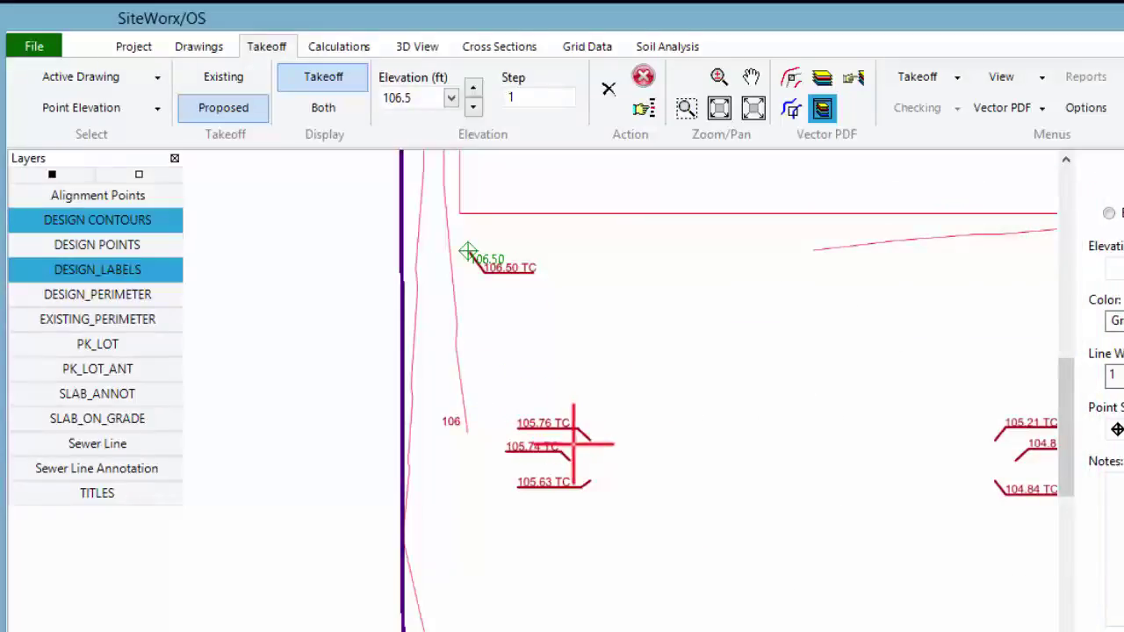
{"action": "left_click", "coordinate": [590, 441]}
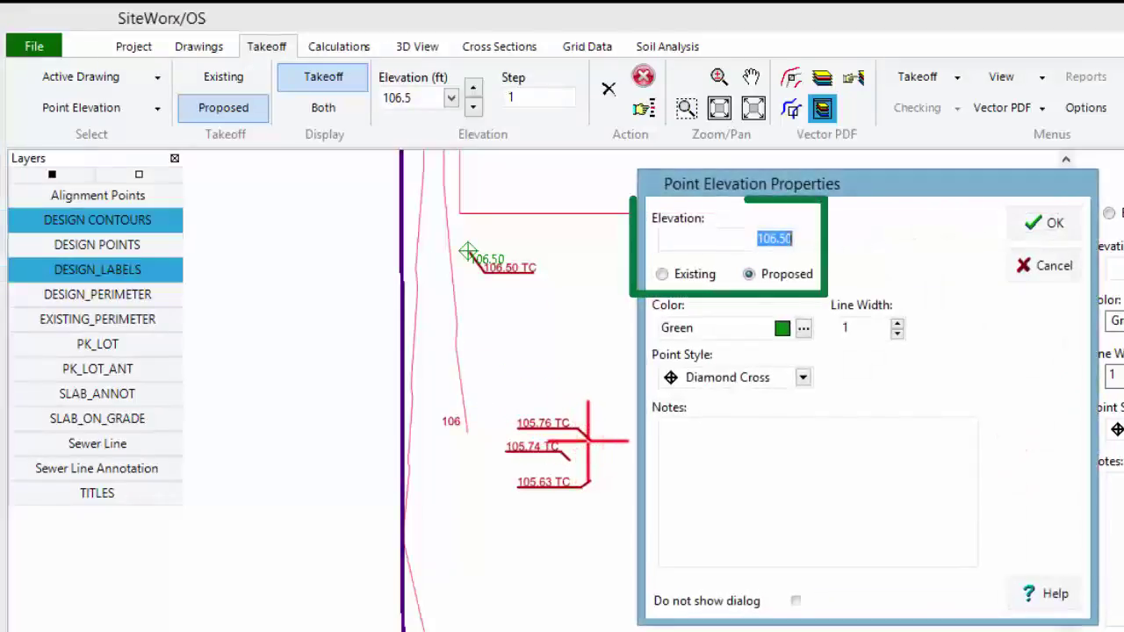
{"action": "type", "text": "105.76"}
{"action": "key", "text": "Return"}
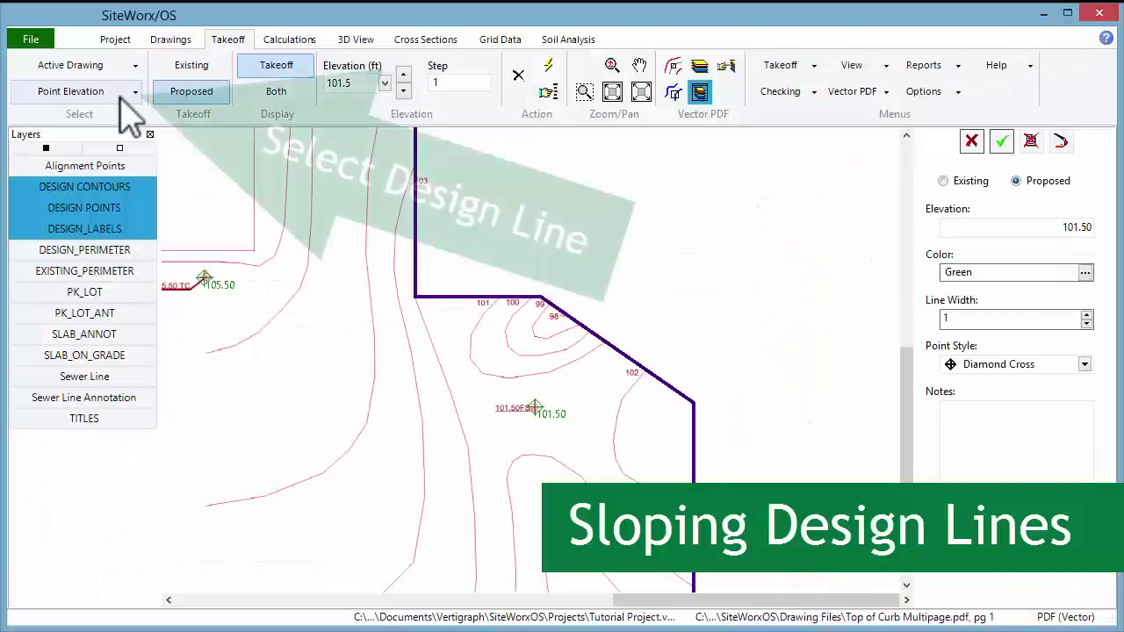
- Start a brown Design Line takeoff with its first vertex at 106.5 ft
{"action": "left_click", "coordinate": [121, 94]}
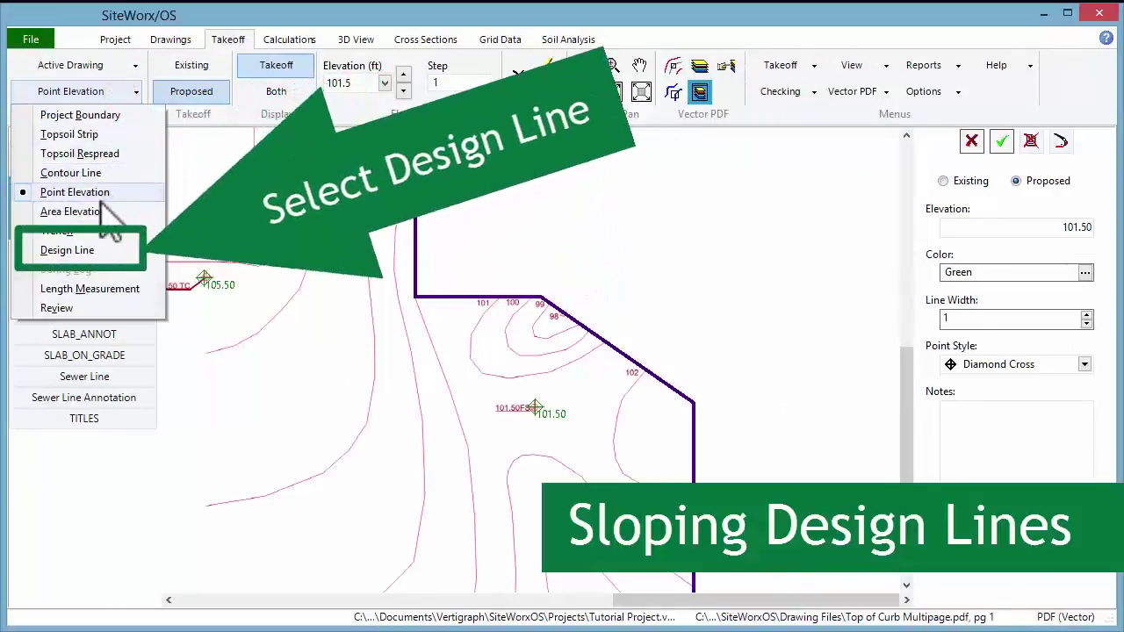
{"action": "left_click", "coordinate": [103, 251]}
{"action": "left_click", "coordinate": [547, 65]}
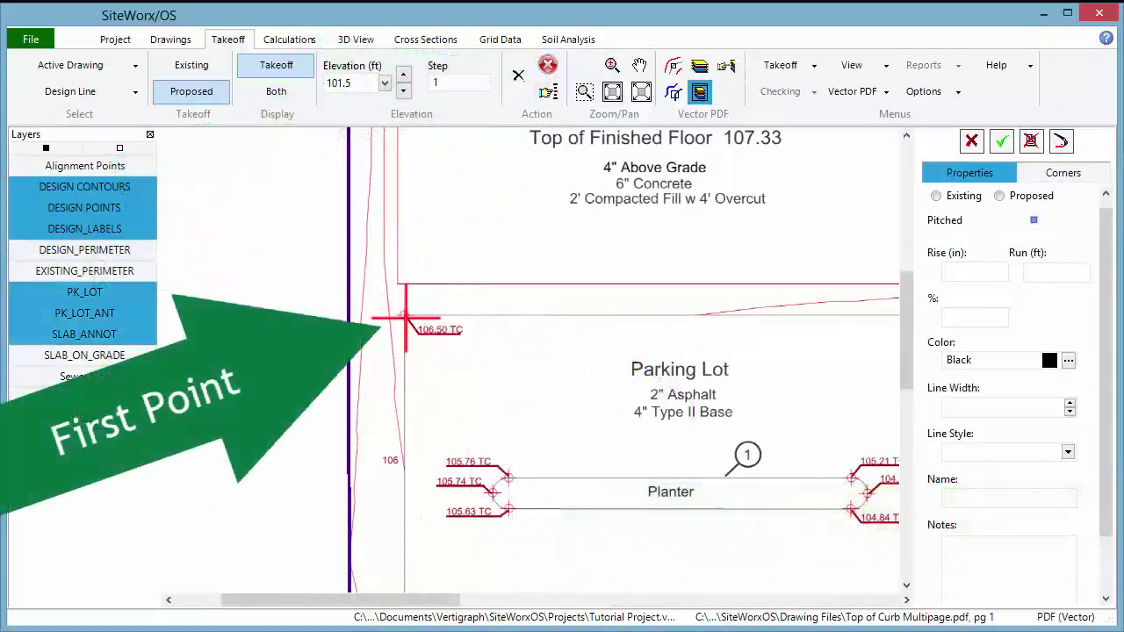
{"action": "left_click", "coordinate": [405, 318]}
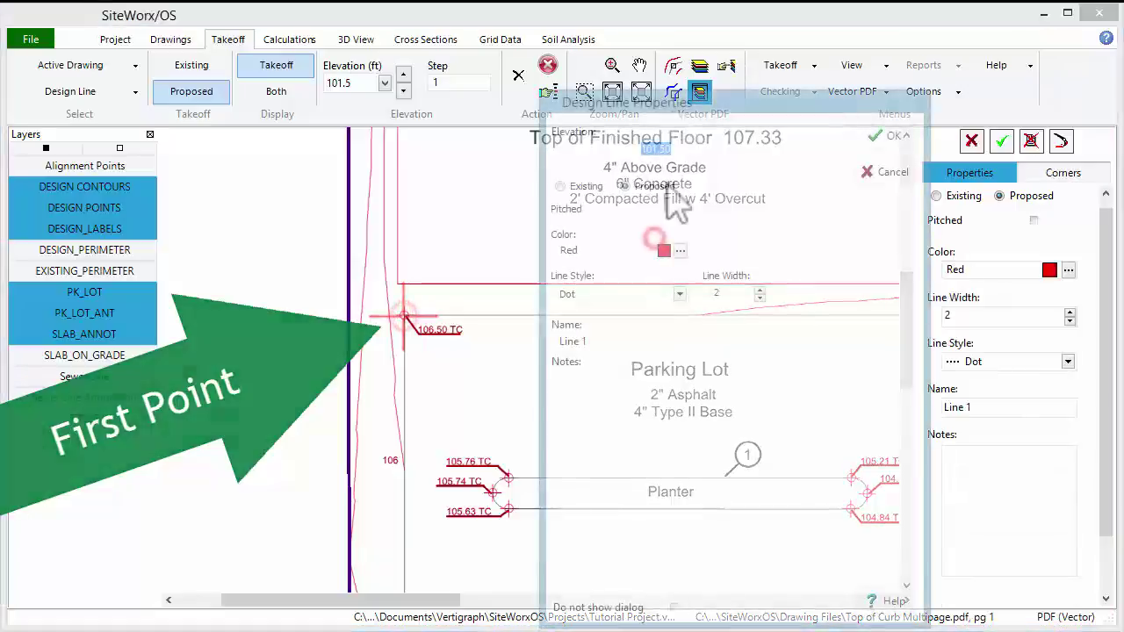
{"action": "left_click", "coordinate": [681, 251]}
{"action": "left_click", "coordinate": [334, 256]}
{"action": "left_click", "coordinate": [545, 395]}
{"action": "left_click", "coordinate": [627, 148]}
{"action": "type", "text": "106.5"}
{"action": "key", "text": "Return"}
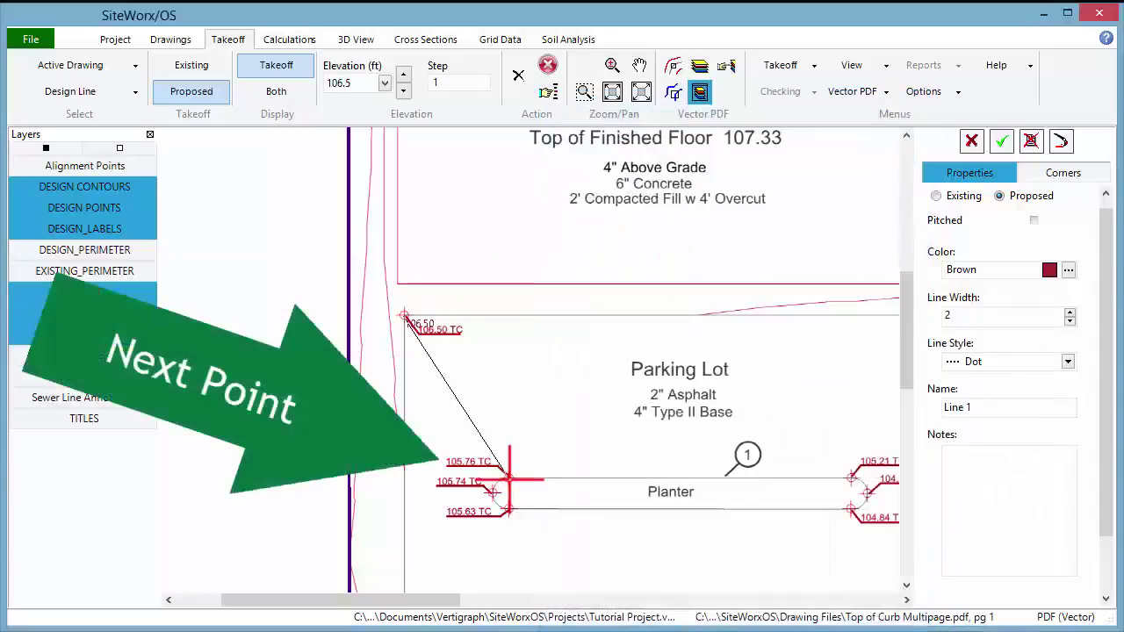
- Add parking-lot corner vertices at 105.76, 104.04 and 105.35 ft, then end the takeoff
{"action": "left_click", "coordinate": [508, 479]}
{"action": "type", "text": "105.76"}
{"action": "key", "text": "Return"}
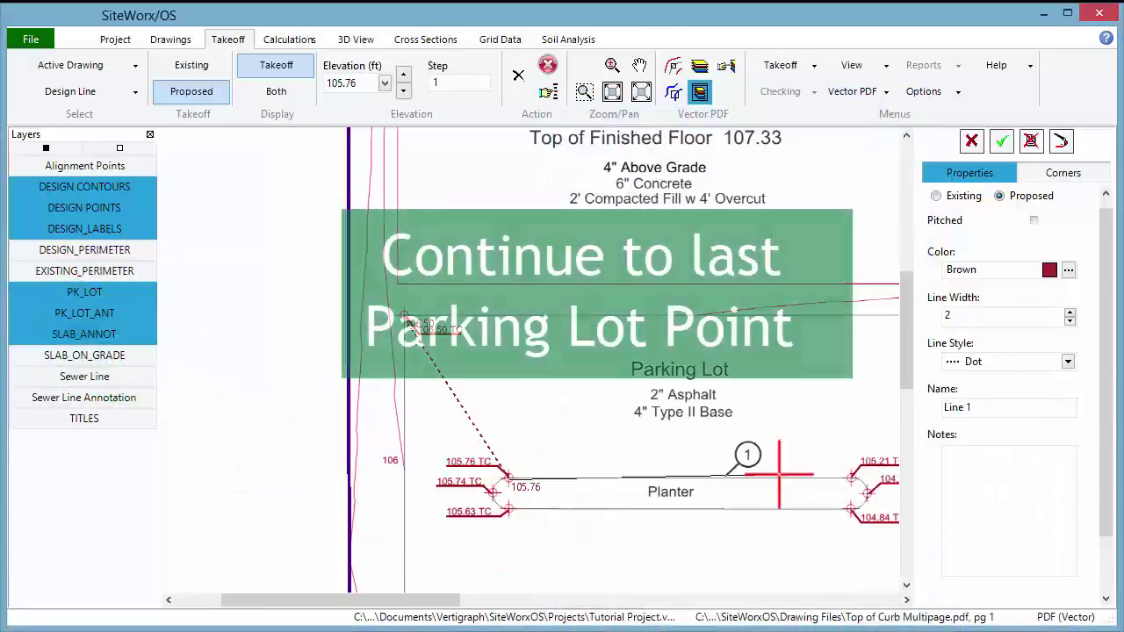
{"action": "left_click", "coordinate": [853, 477]}
{"action": "type", "text": "104.04"}
{"action": "key", "text": "Return"}
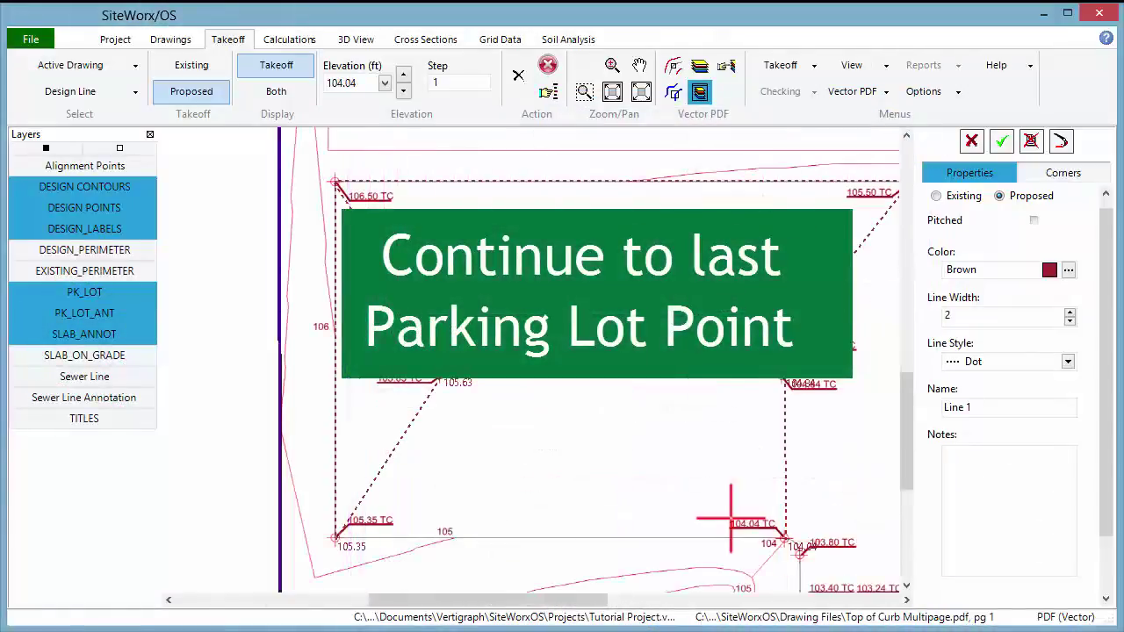
{"action": "left_click", "coordinate": [337, 538]}
{"action": "type", "text": "105.35"}
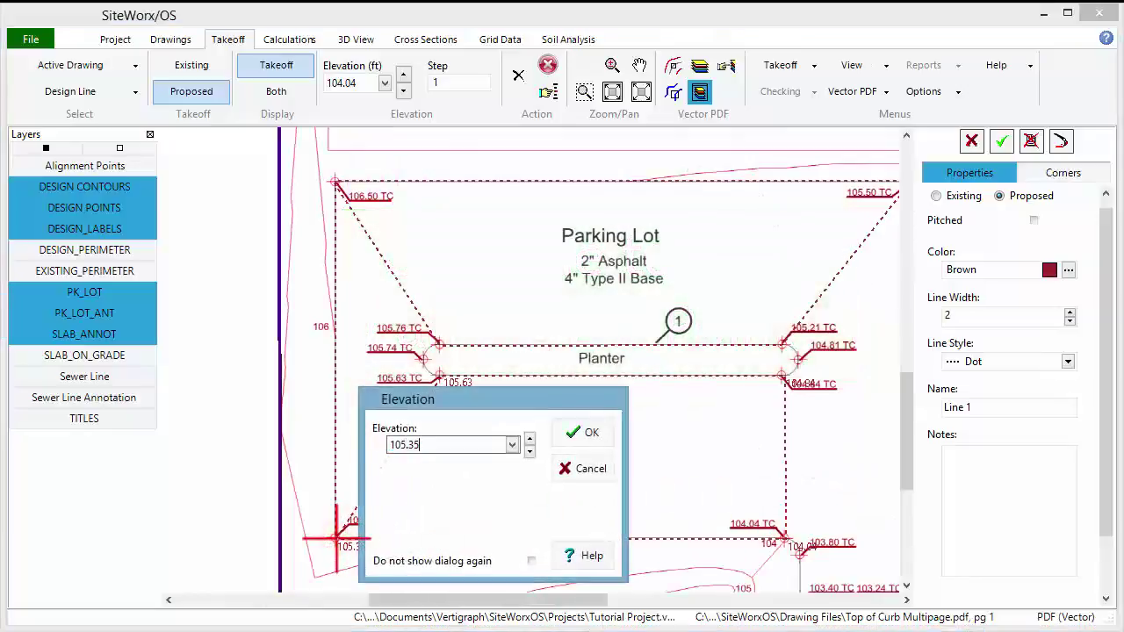
{"action": "key", "text": "Return"}
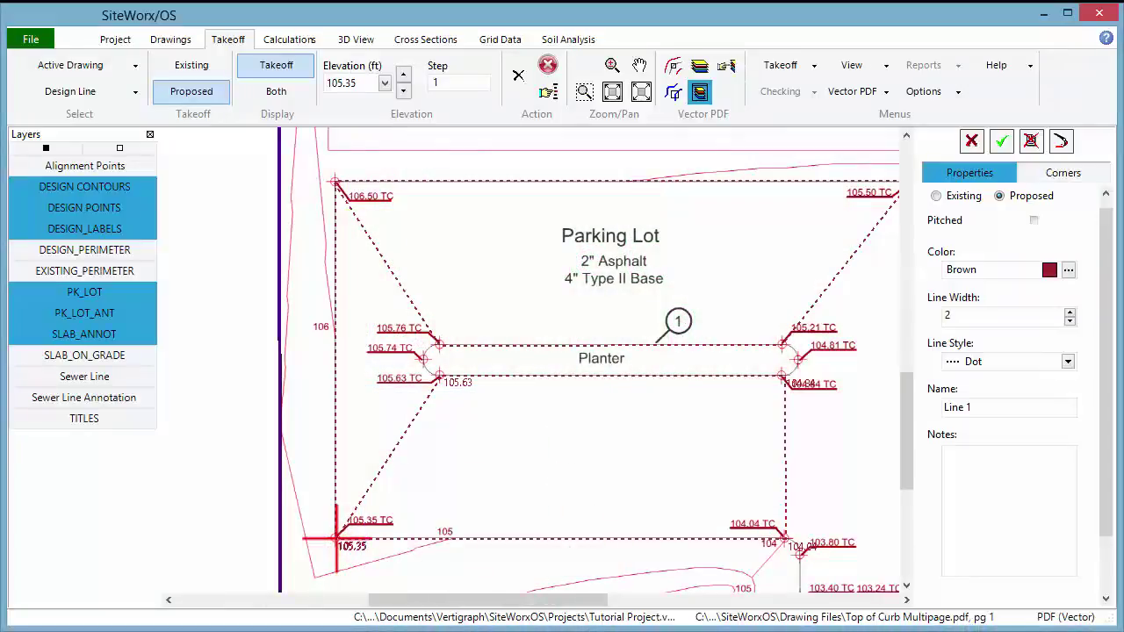
{"action": "right_click", "coordinate": [460, 293]}
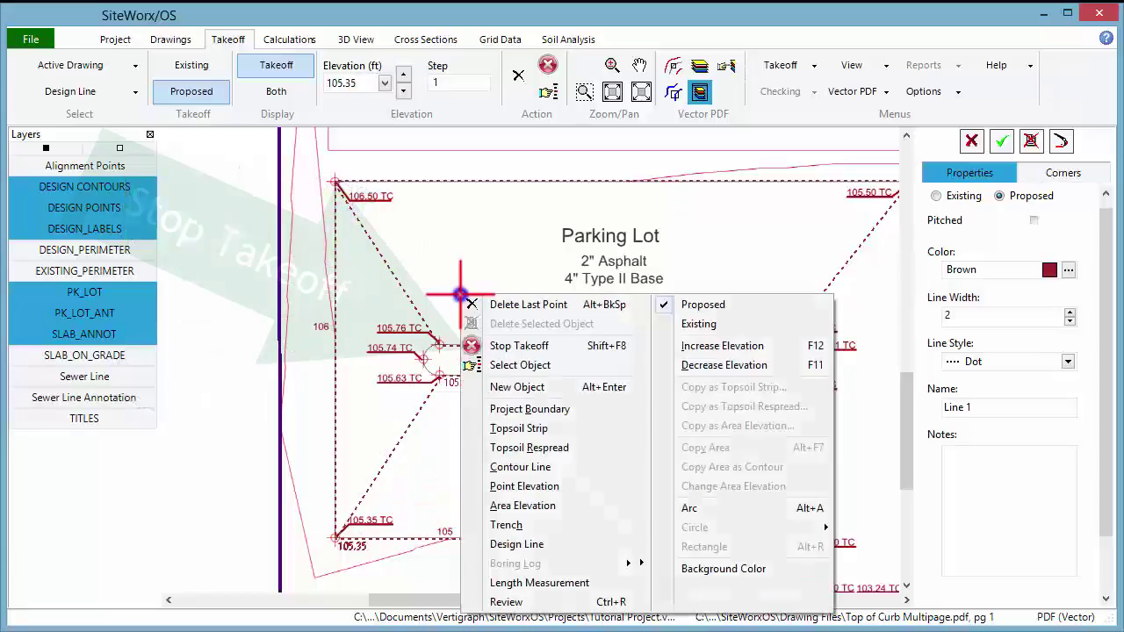
{"action": "left_click", "coordinate": [510, 352]}
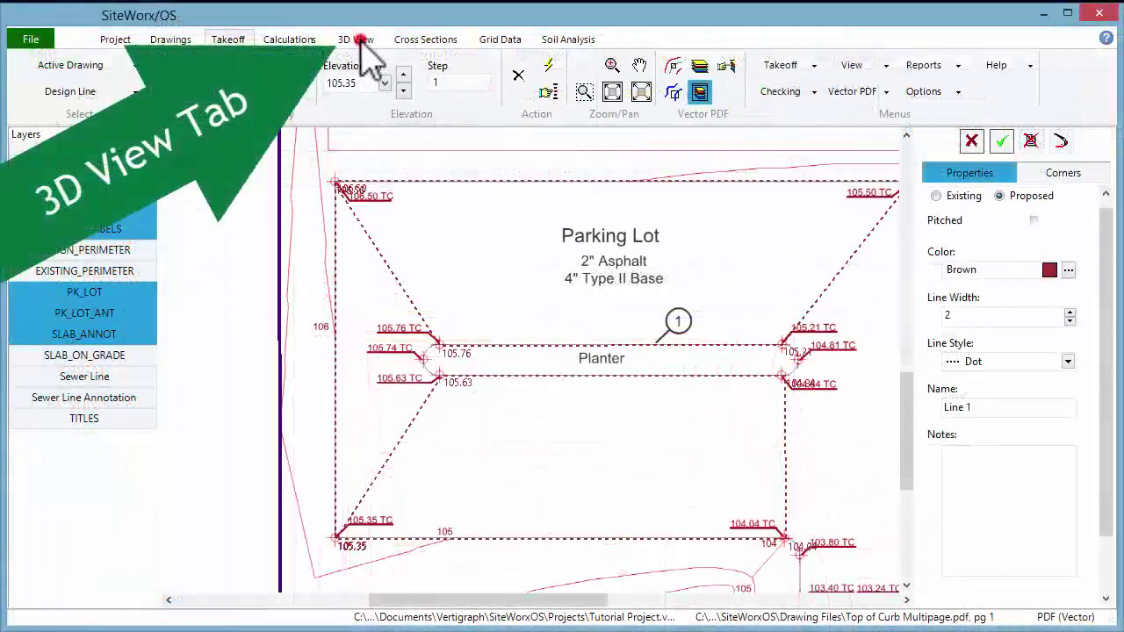
- In 3D View, set Rotate & Zoom, enlarge the model, and render the surface as a mesh
{"action": "left_click", "coordinate": [358, 40]}
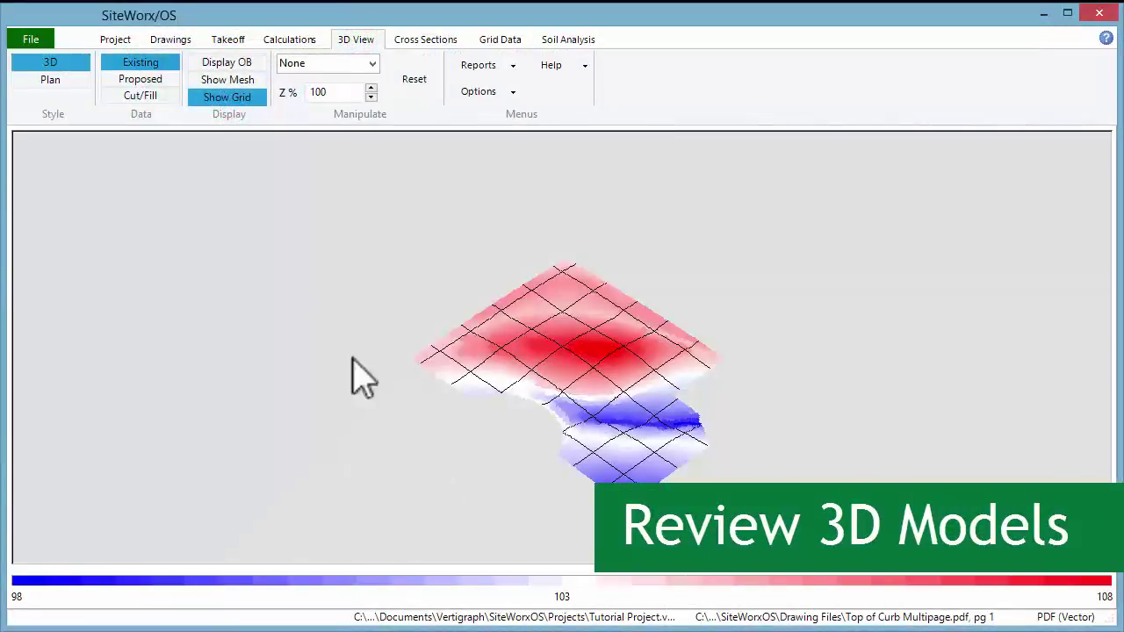
{"action": "left_click", "coordinate": [371, 64]}
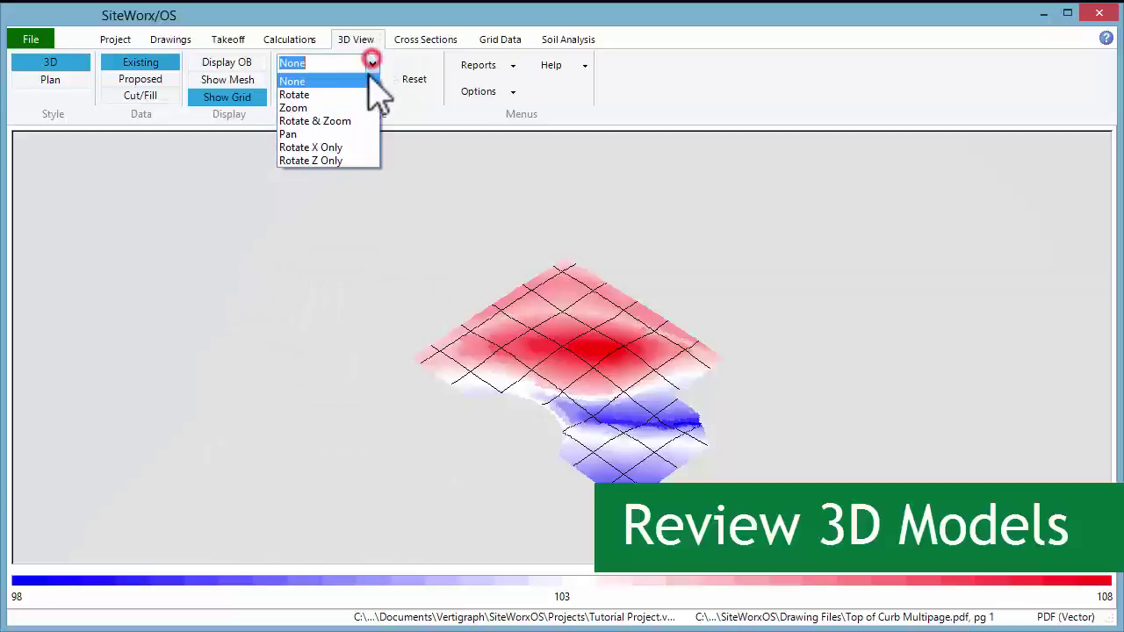
{"action": "left_click", "coordinate": [350, 118]}
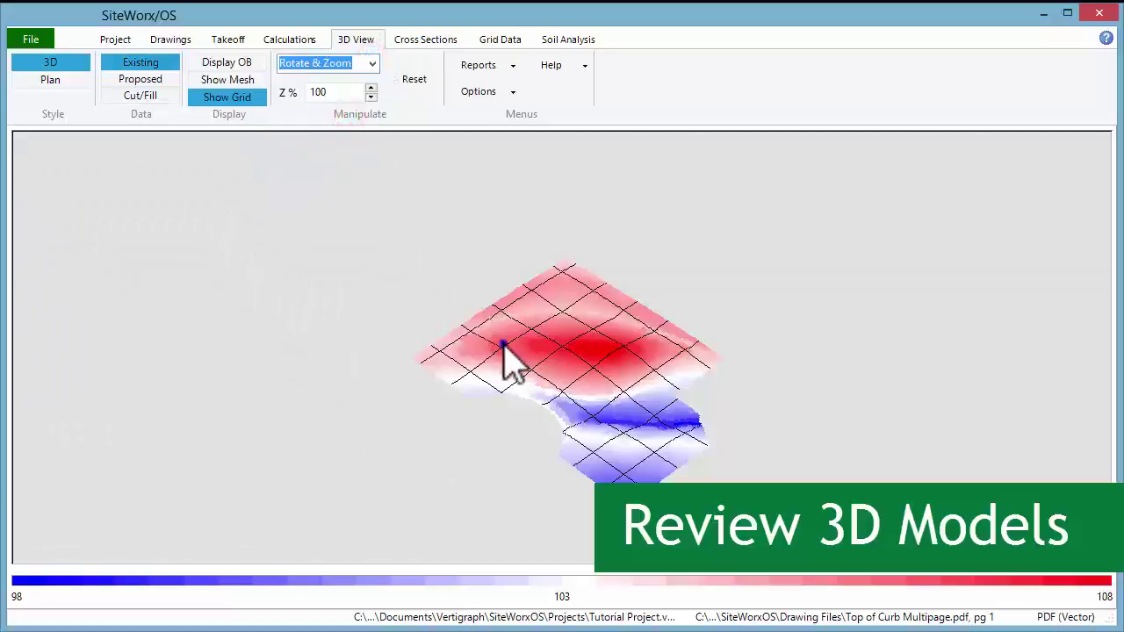
{"action": "left_click_drag", "start_coordinate": [503, 344], "coordinate": [426, 211]}
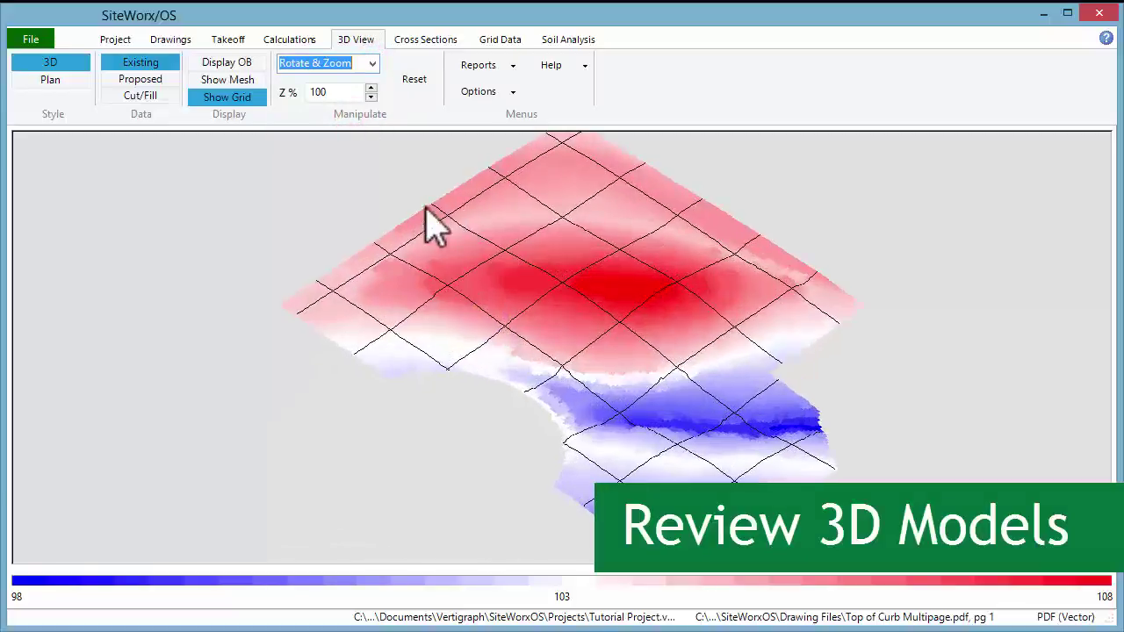
{"action": "left_click", "coordinate": [260, 85]}
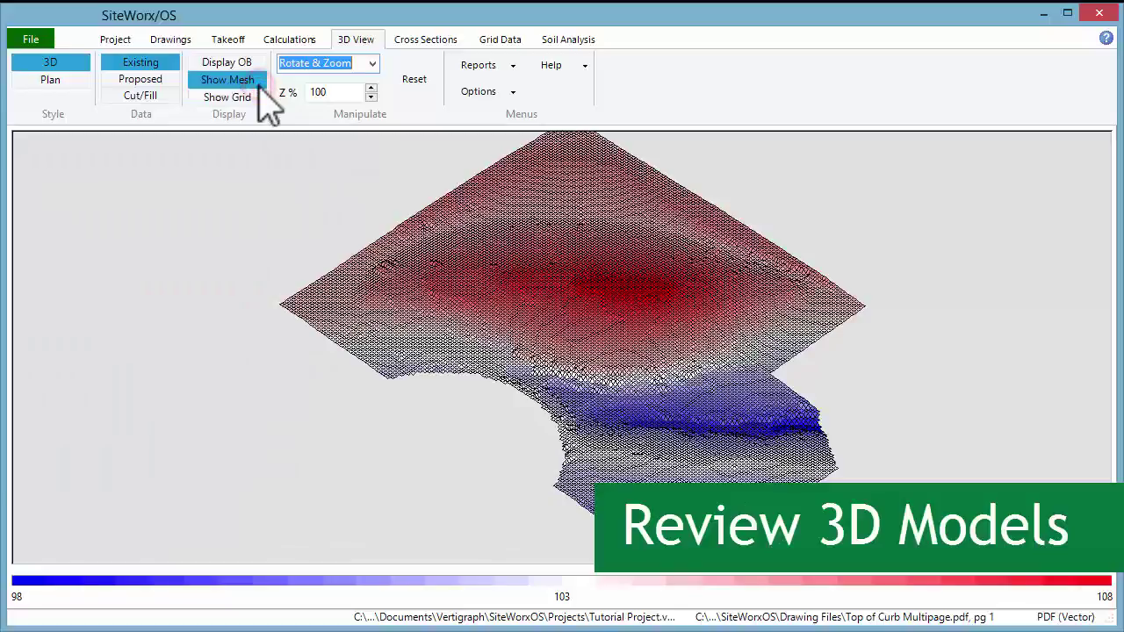